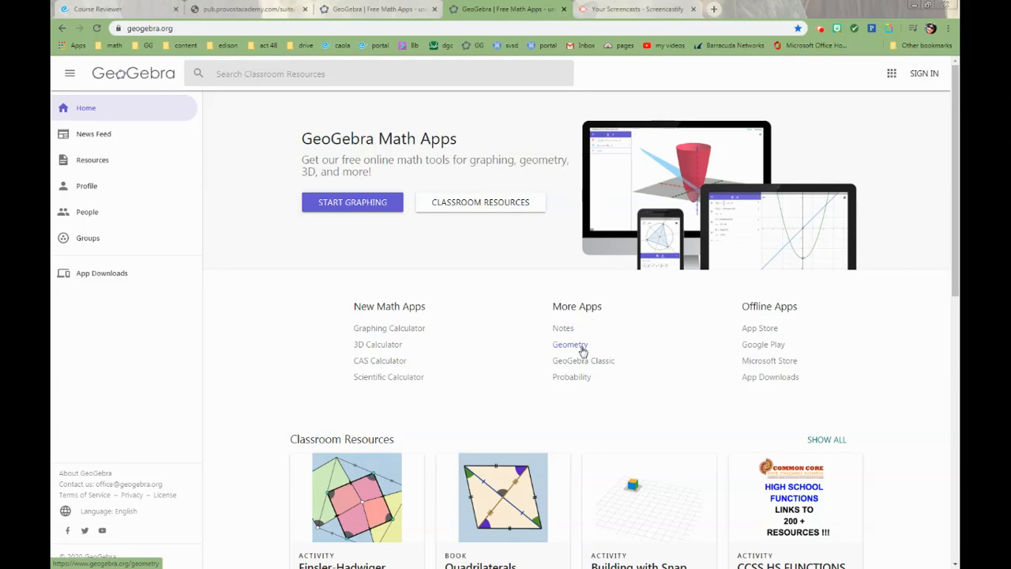
- Open GeoGebra's Geometry app and look through its fully expanded set of tools
click(570, 344)
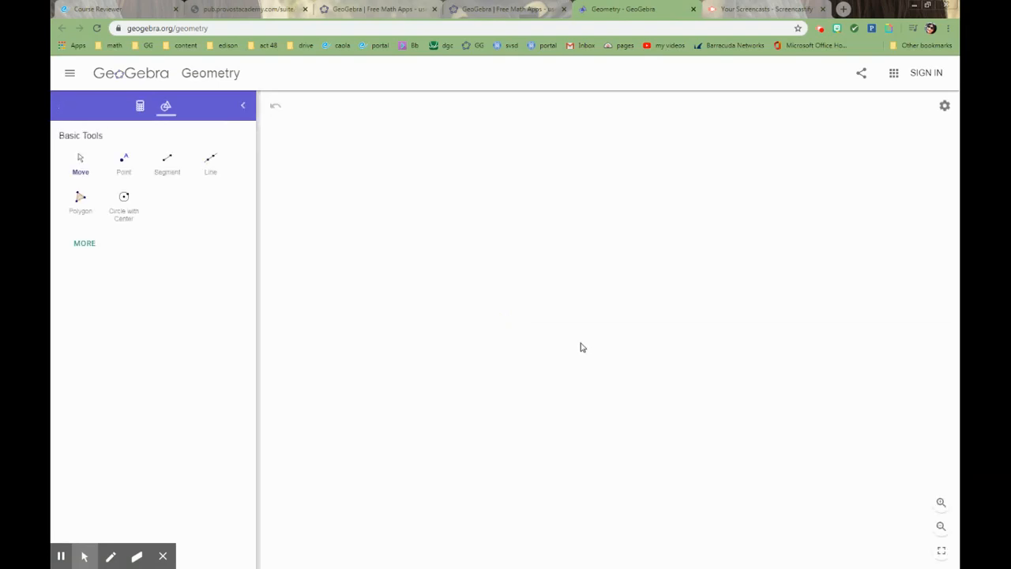
click(92, 247)
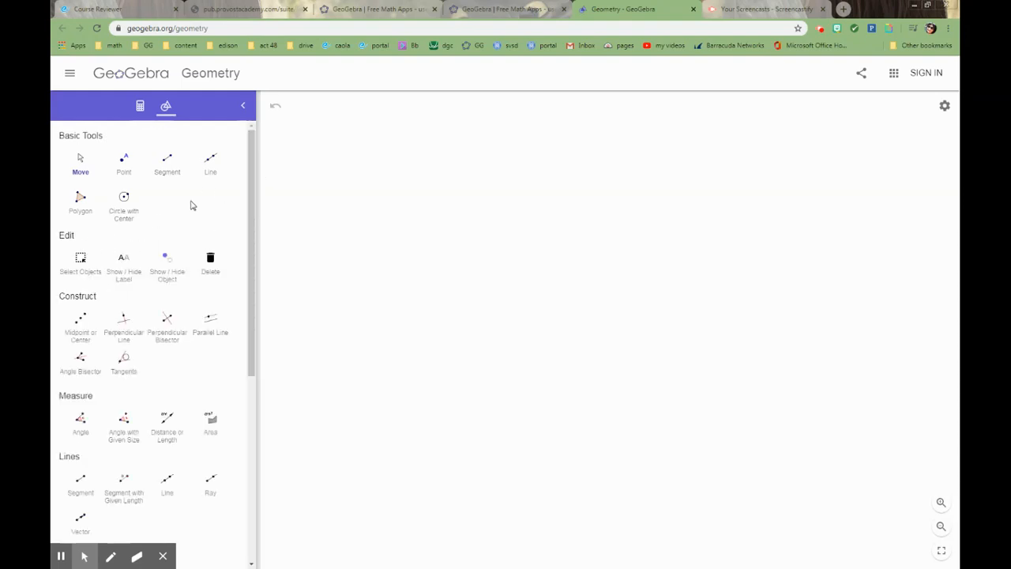
drag(252, 180, 242, 451)
click(163, 557)
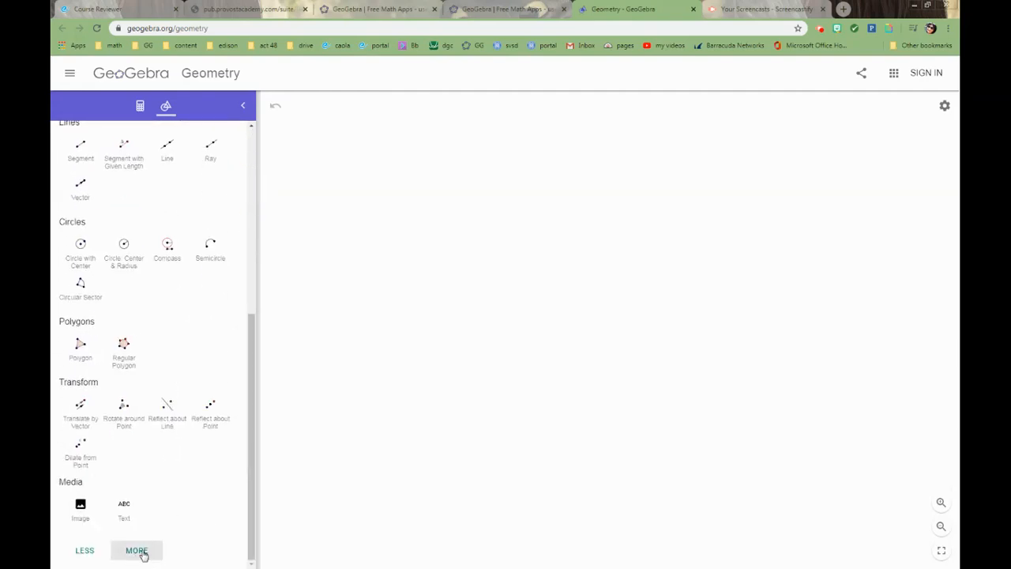
click(138, 550)
drag(247, 323, 241, 490)
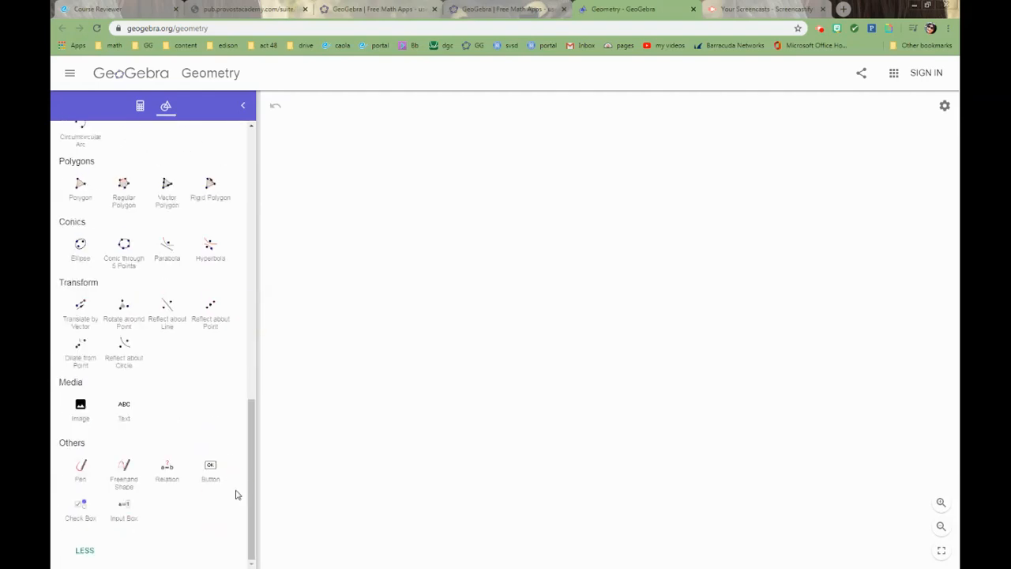
click(84, 551)
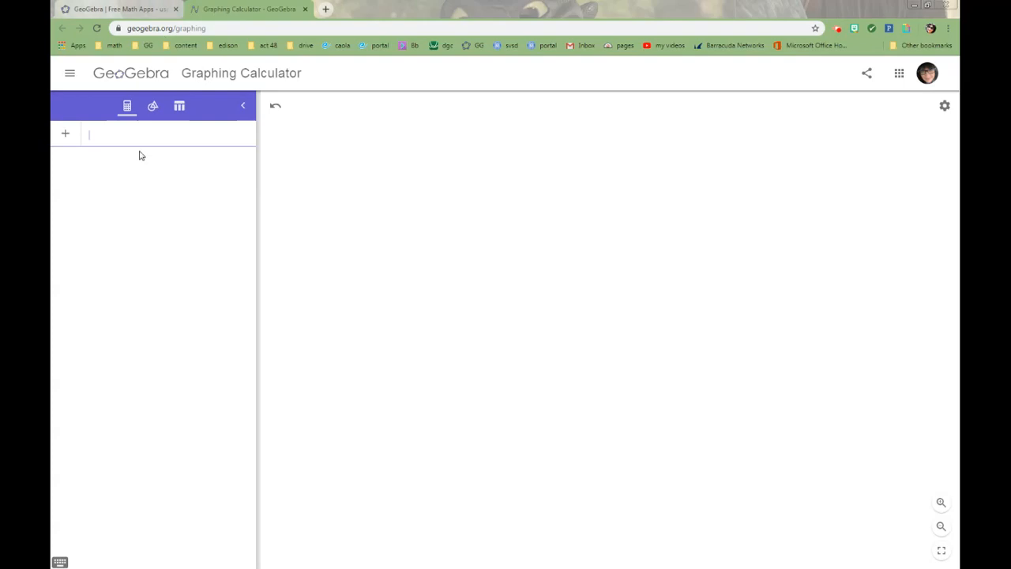
- Draw a trial circle from a center through a point on the blank canvas, and undo it
click(152, 107)
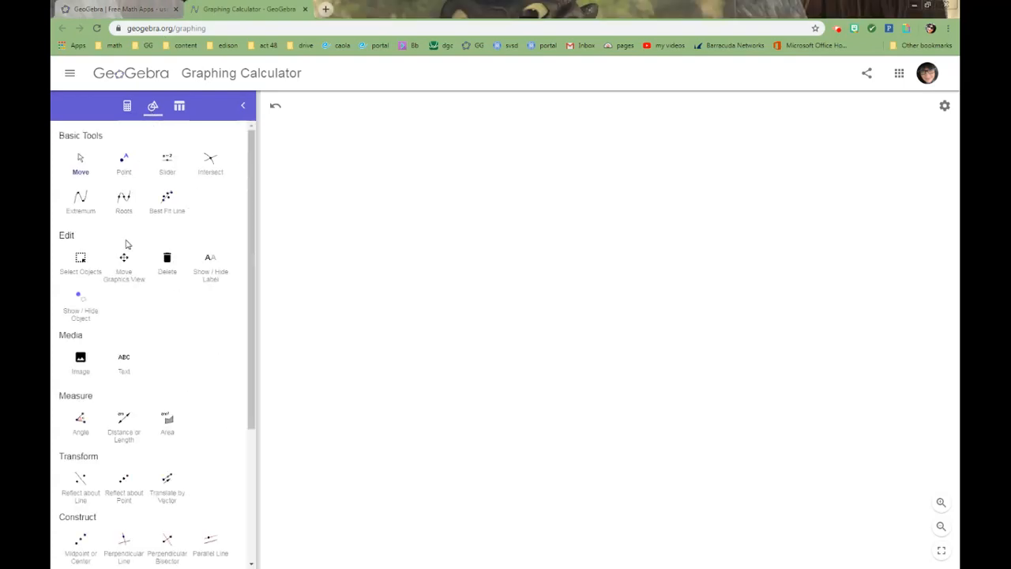
scroll(160, 341, down, 3)
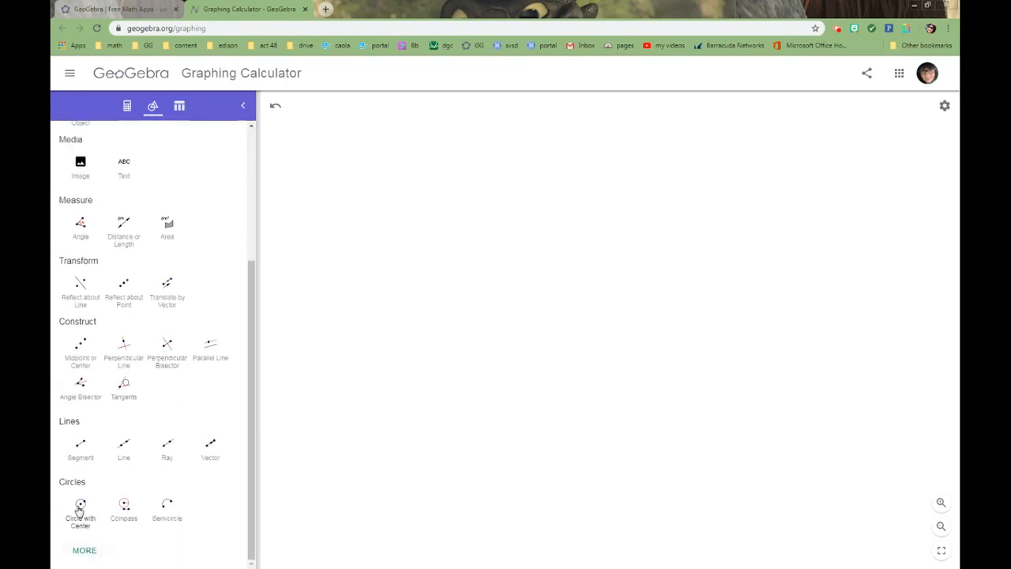
click(79, 506)
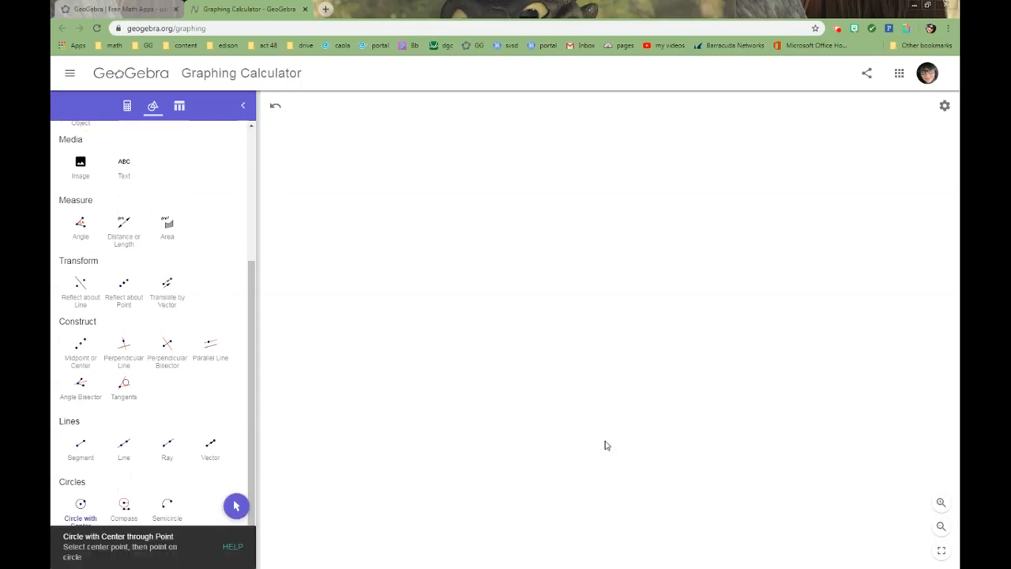
click(426, 343)
click(492, 318)
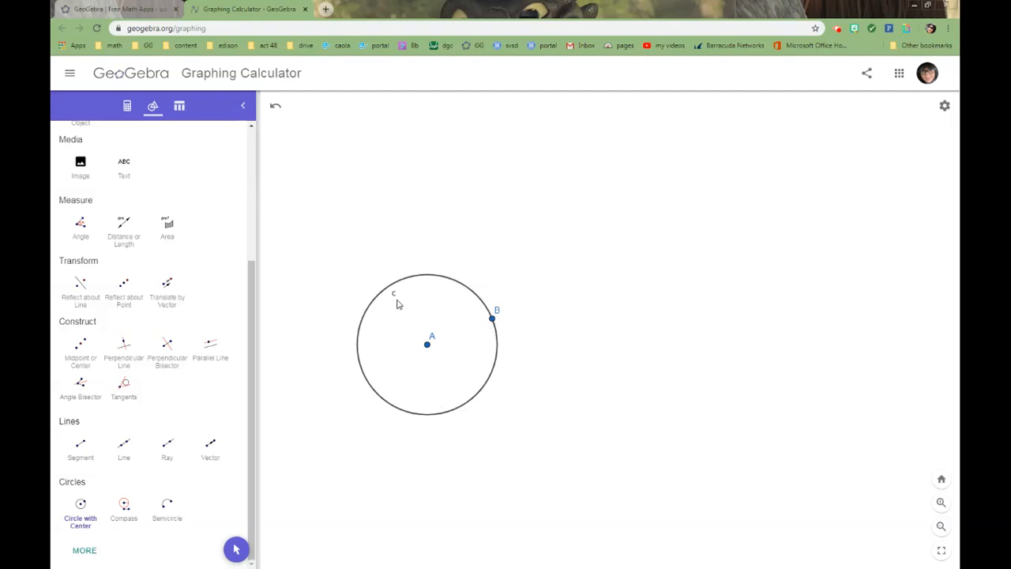
click(275, 106)
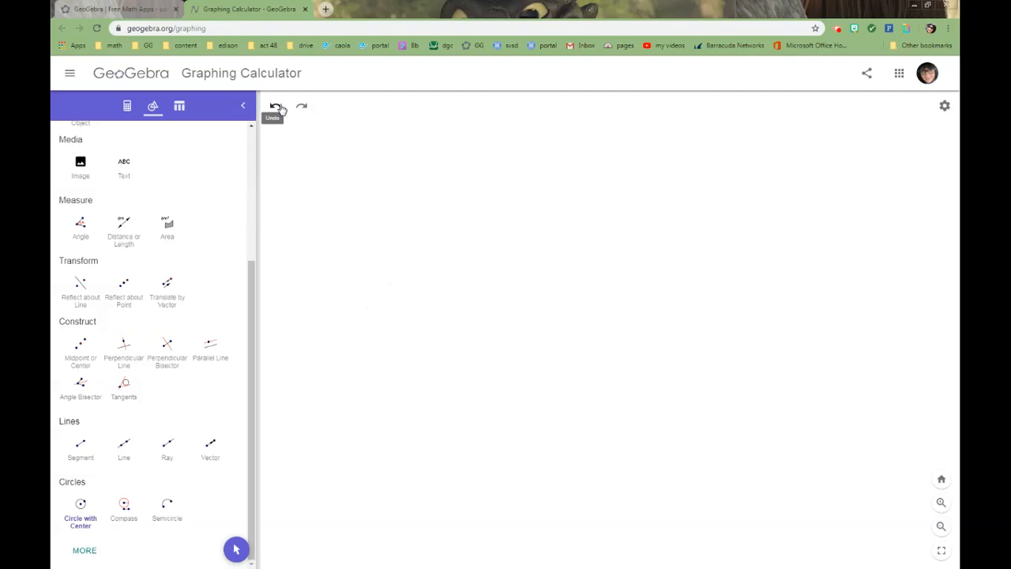
- Set the global labeling to New Points Only and the rounding to 2 Decimal Places, and save the settings
click(943, 108)
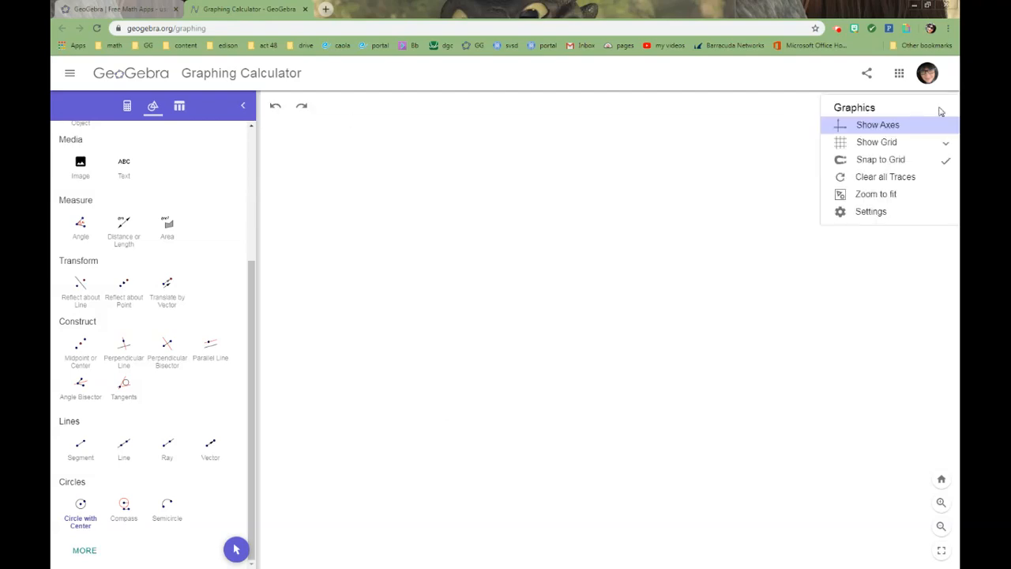
click(869, 214)
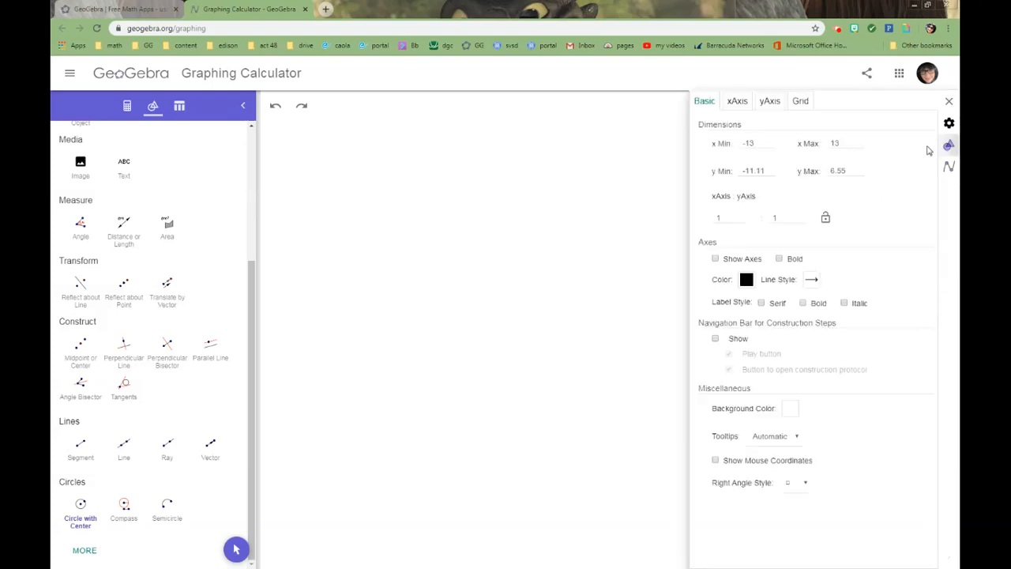
click(948, 124)
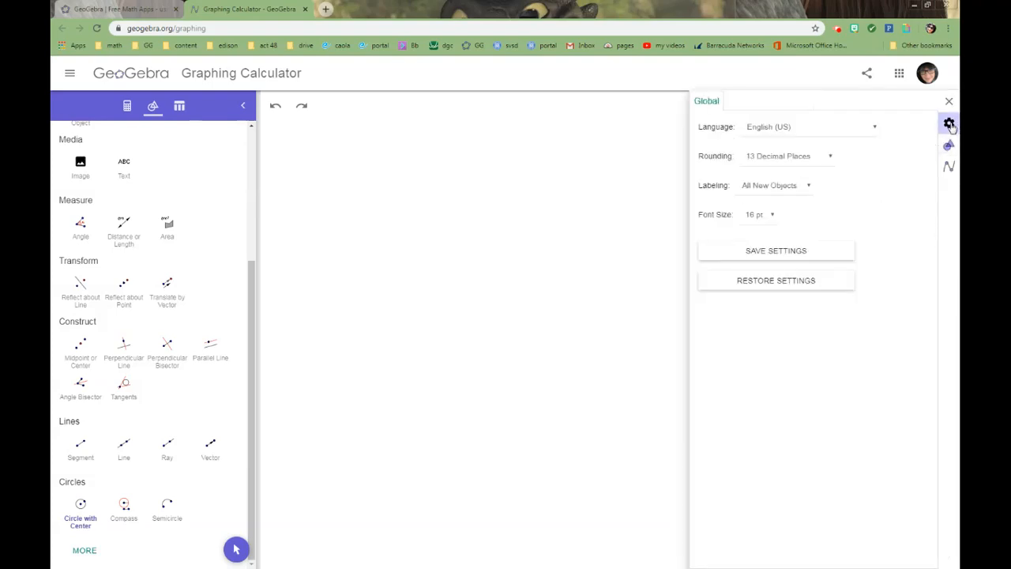
click(809, 190)
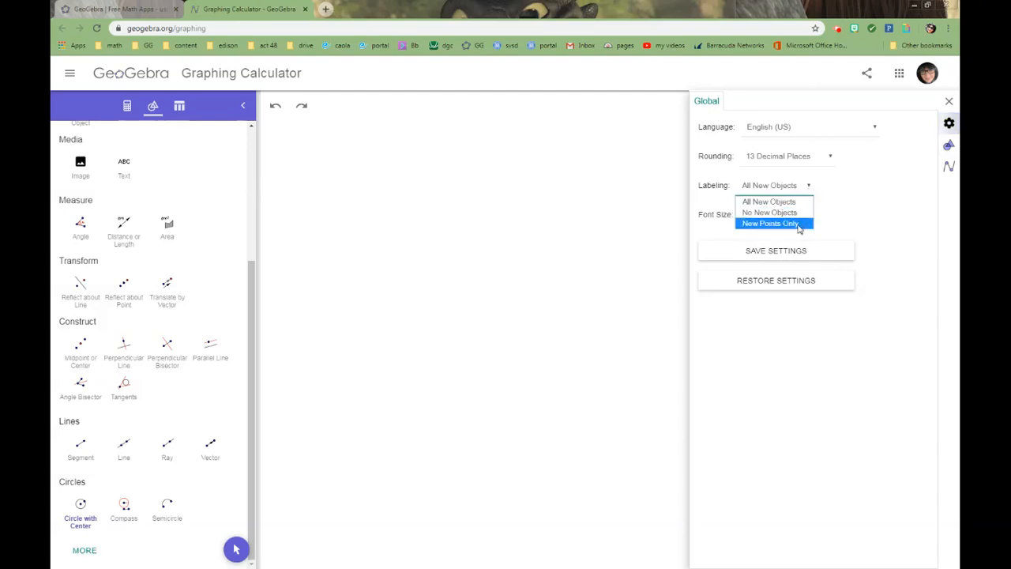
click(797, 225)
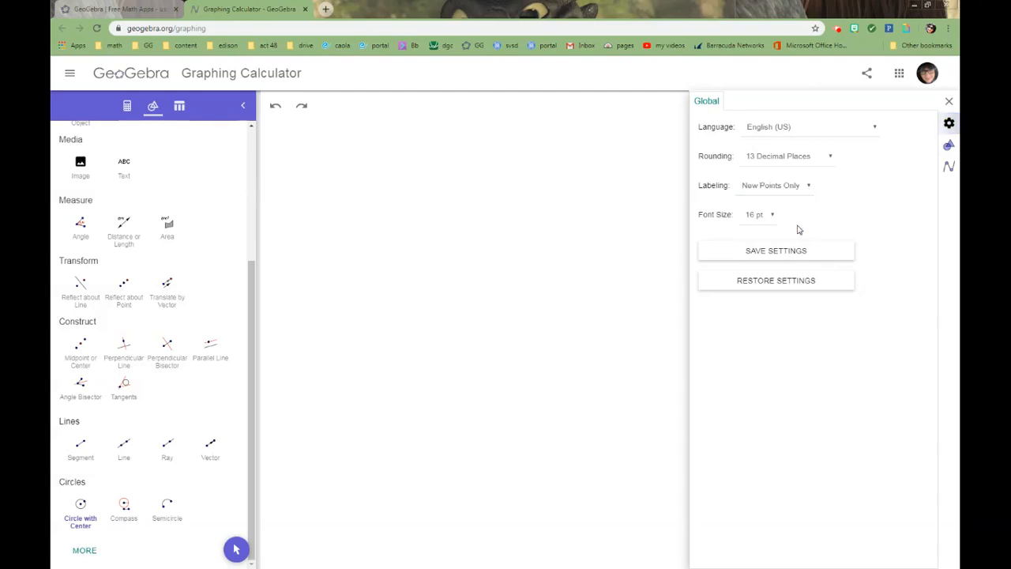
click(827, 159)
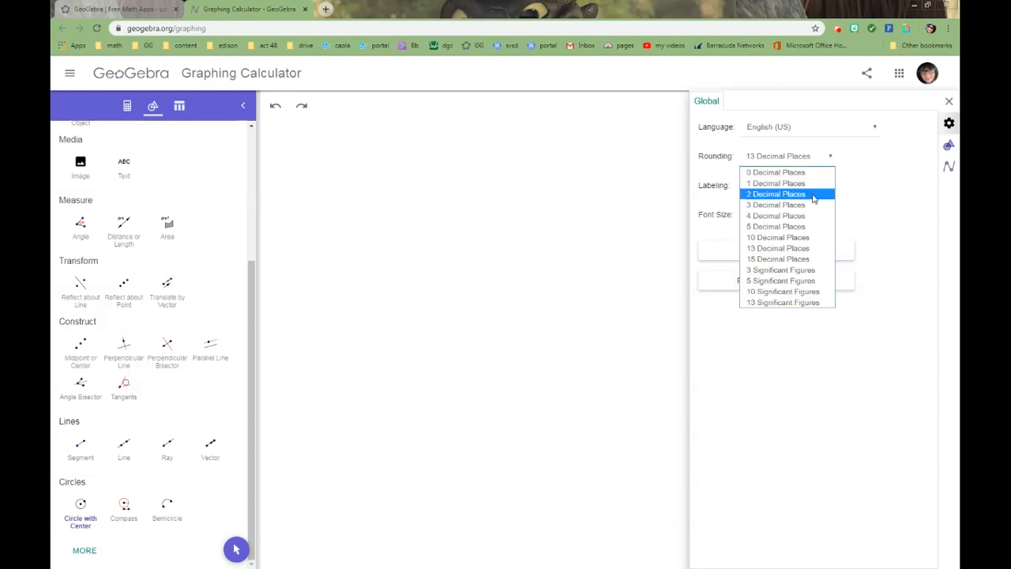
click(821, 194)
click(803, 253)
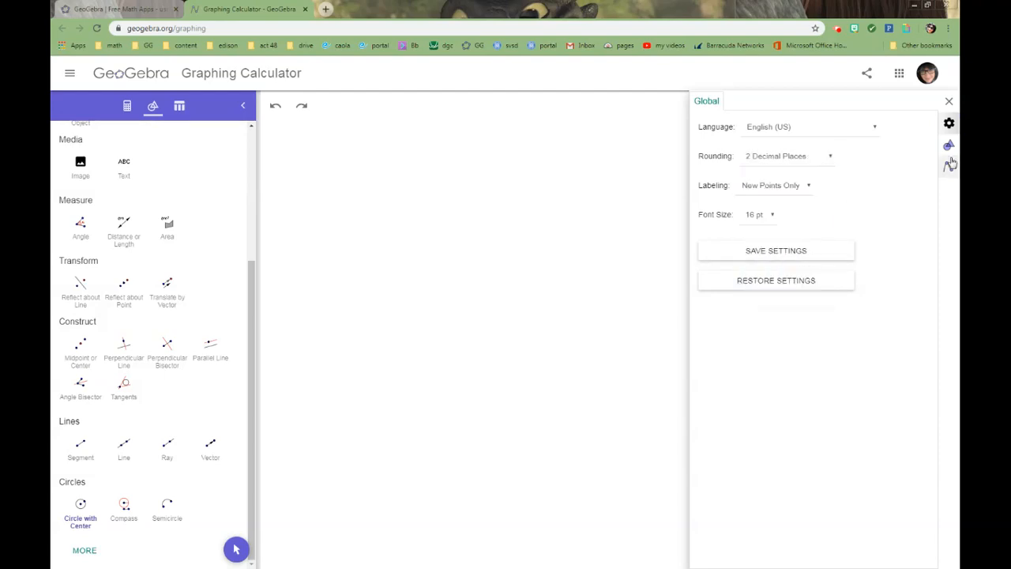
click(948, 101)
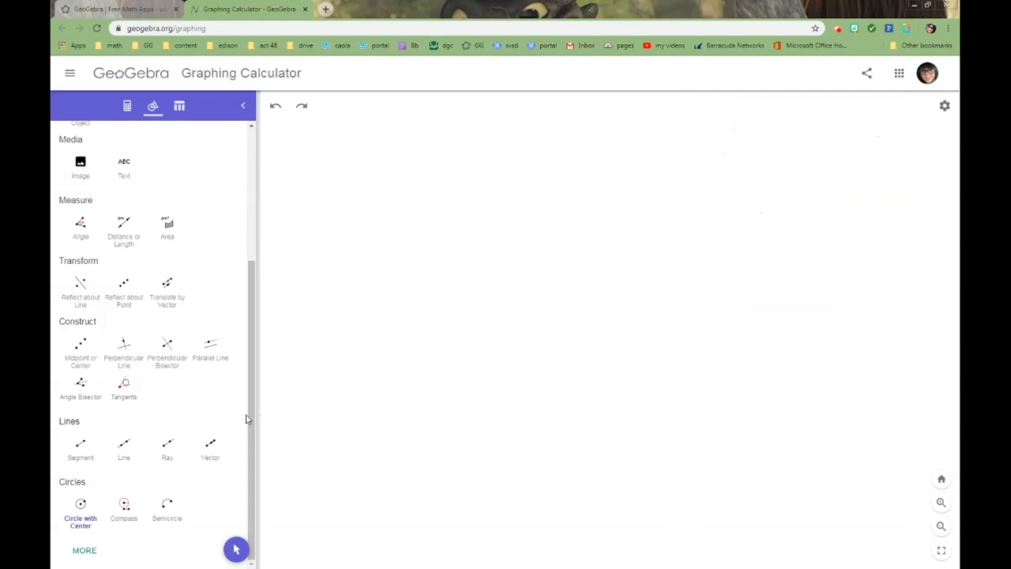
- Draw a circle with a center point through a second point to its upper right on the blank canvas
click(80, 506)
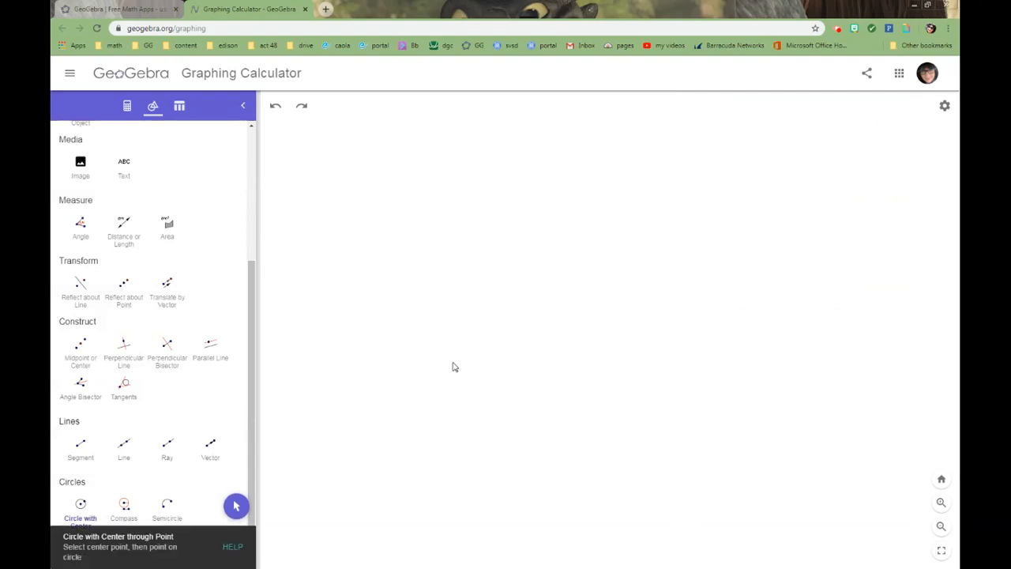
click(404, 363)
click(466, 334)
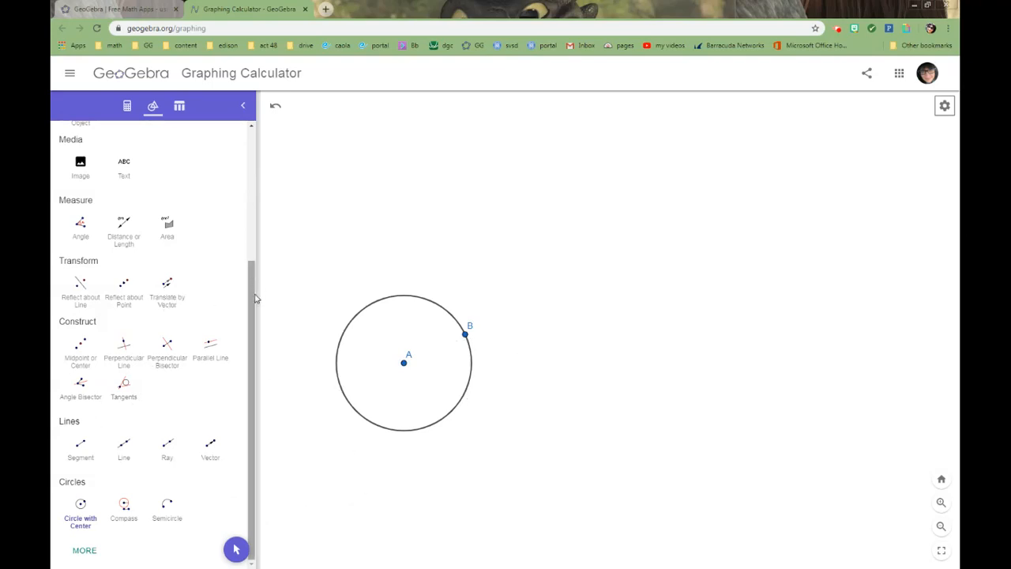
- Hide point B on the circle with the Show / Hide Object tool
scroll(174, 253, up, 3)
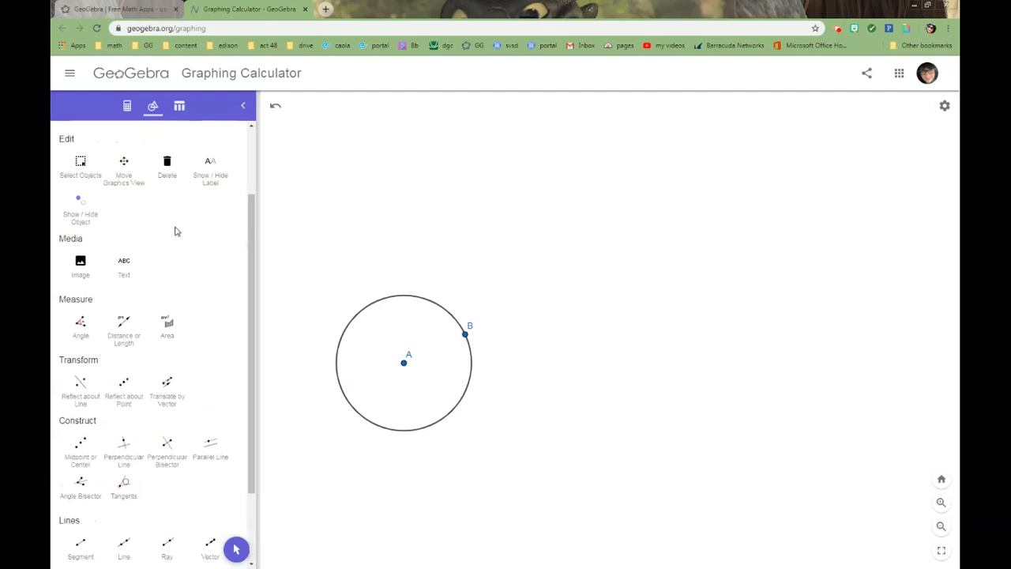
click(82, 215)
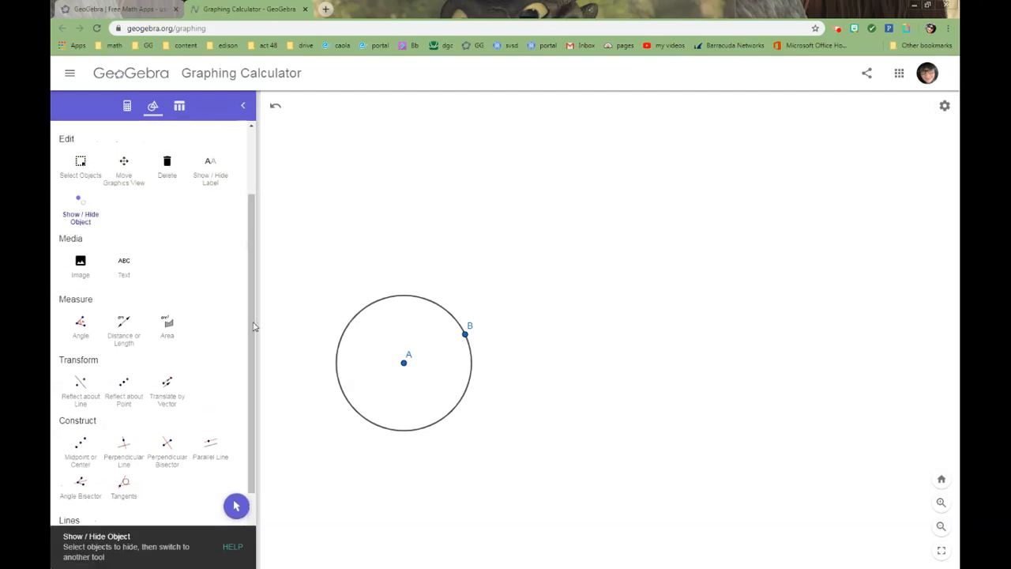
click(465, 333)
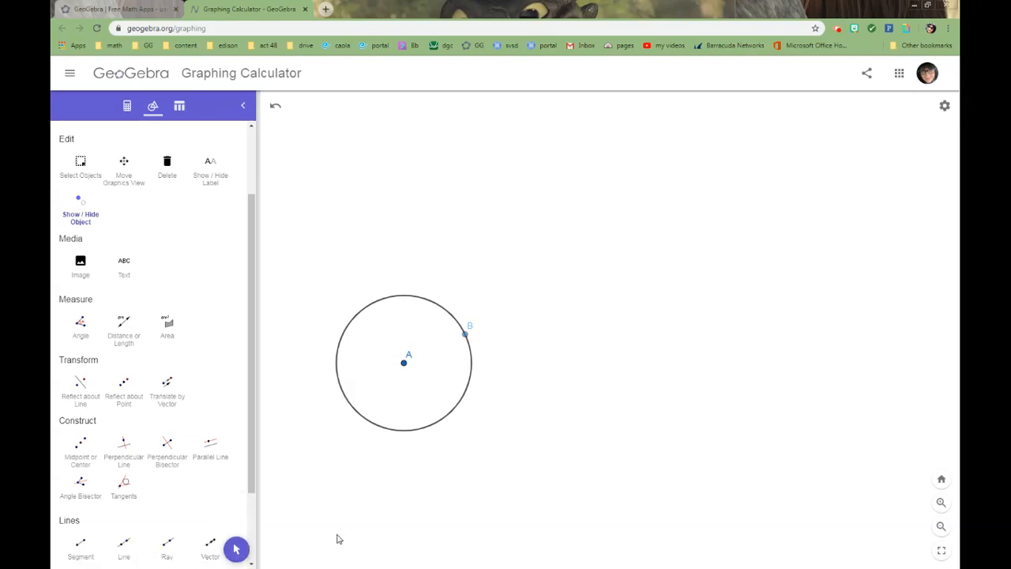
click(235, 550)
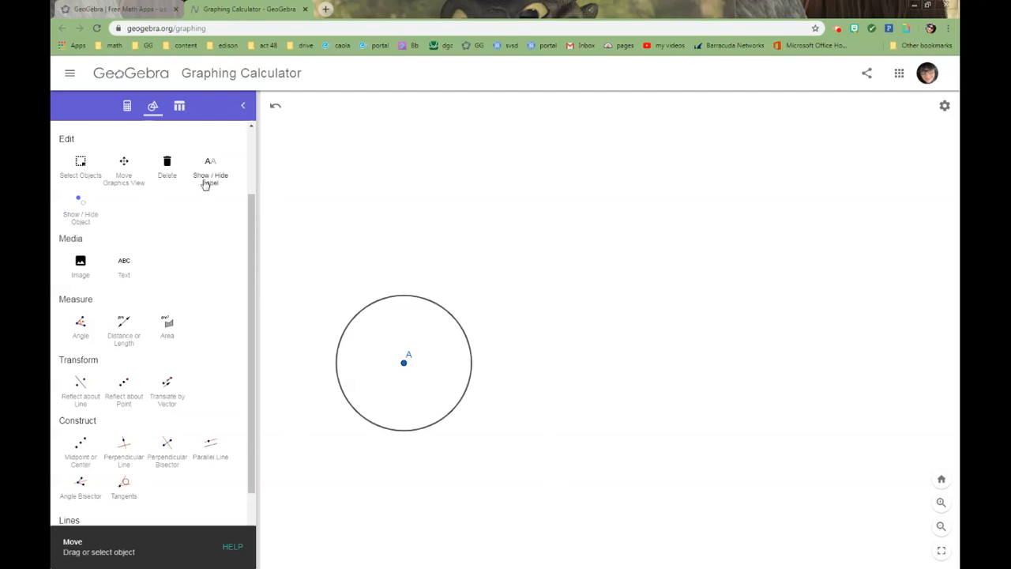
- Place a new point outside the circle, to the upper right of its center
scroll(123, 178, up, 2)
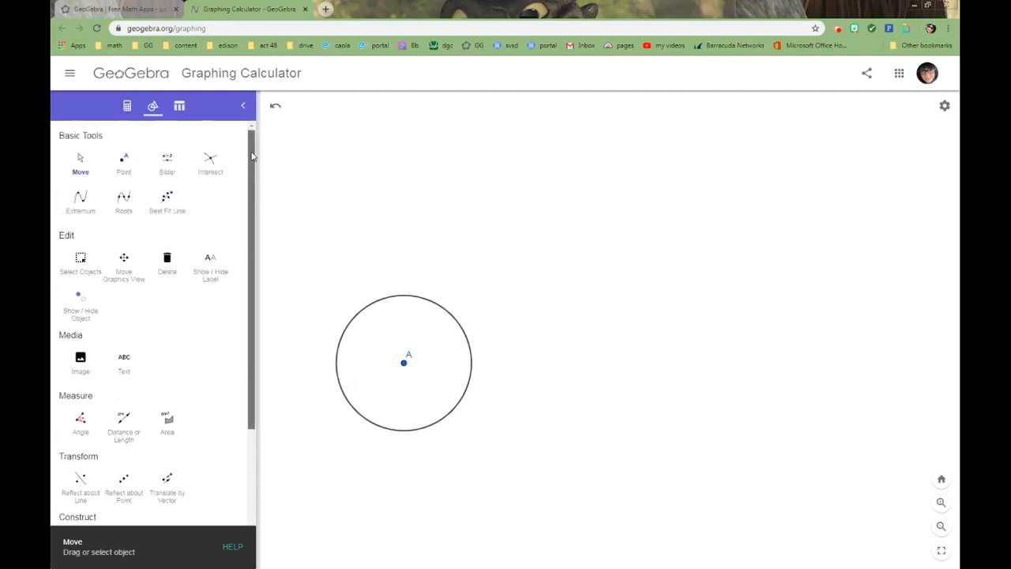
click(122, 164)
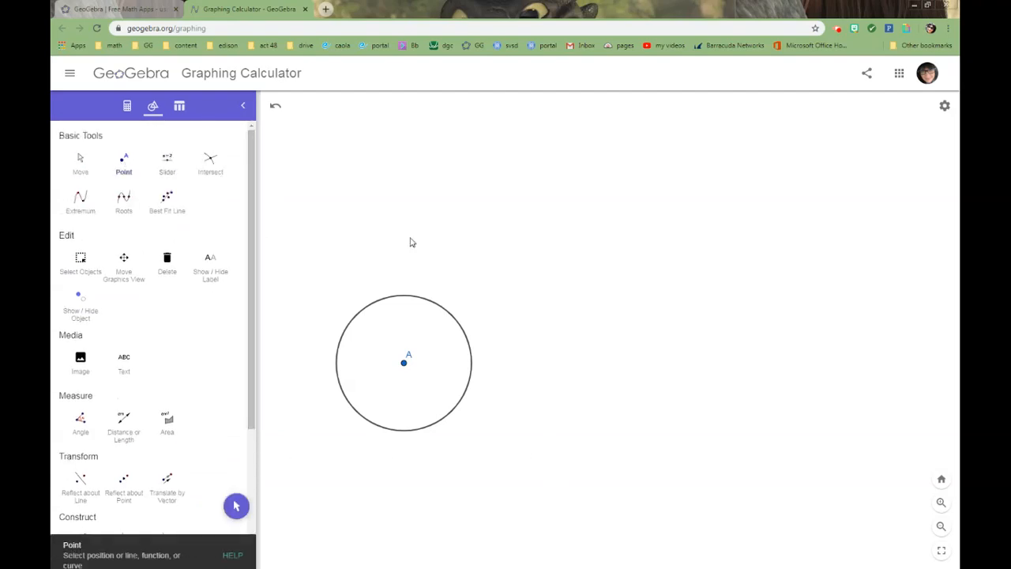
click(593, 292)
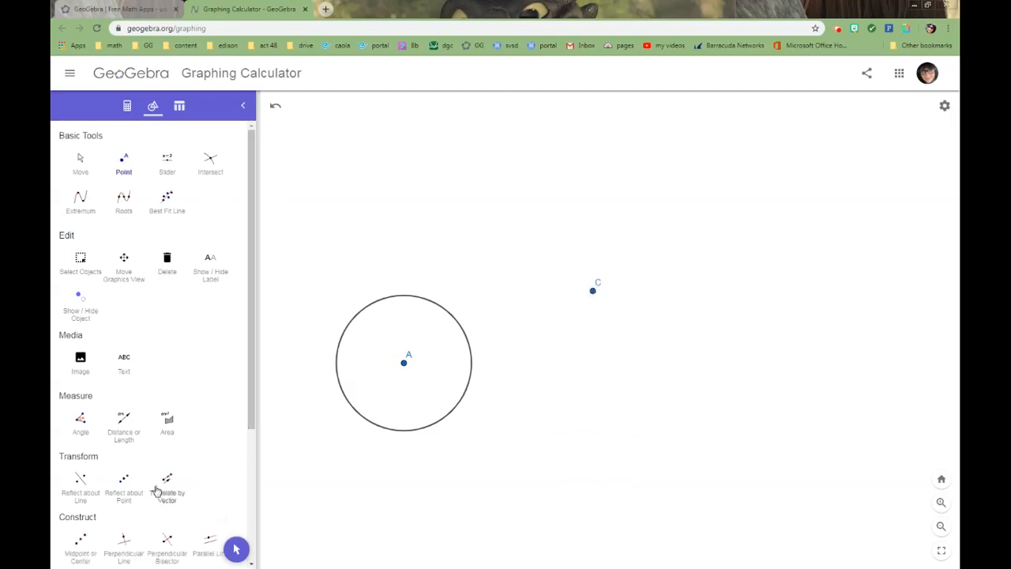
click(236, 549)
- Draw a segment from the circle's center A to the outside point C
drag(482, 537, 588, 536)
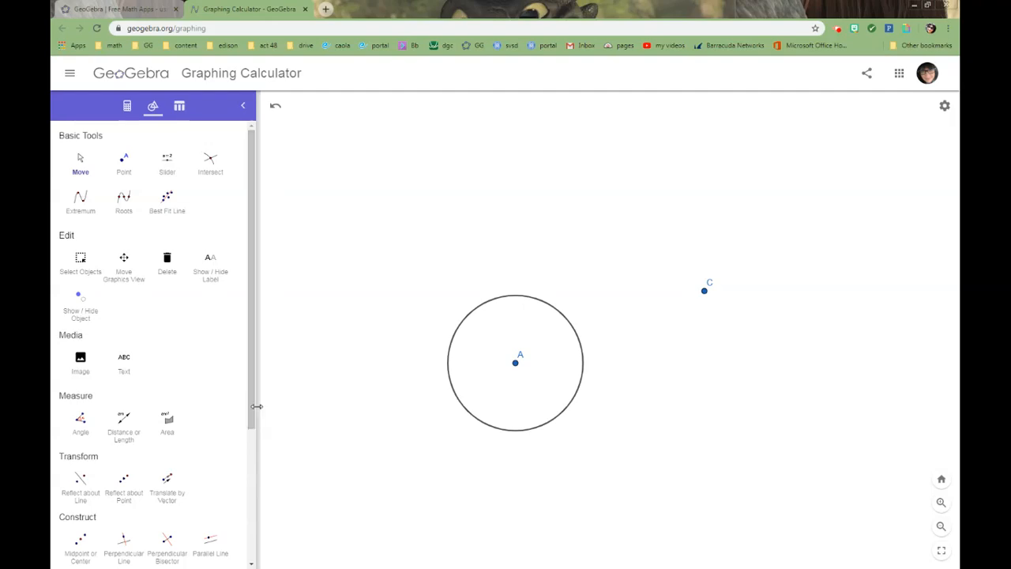
drag(249, 412, 248, 542)
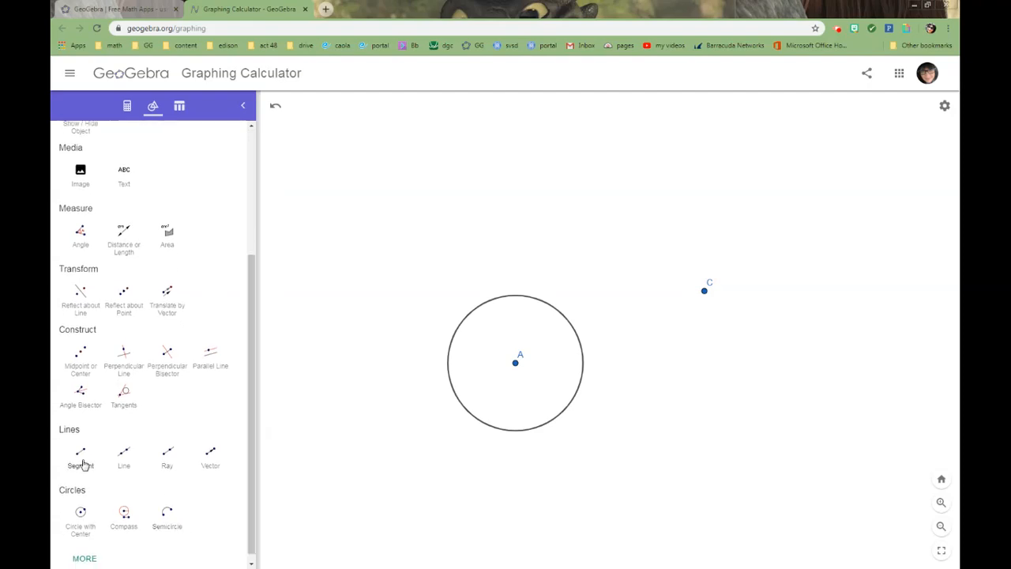
click(80, 457)
click(516, 365)
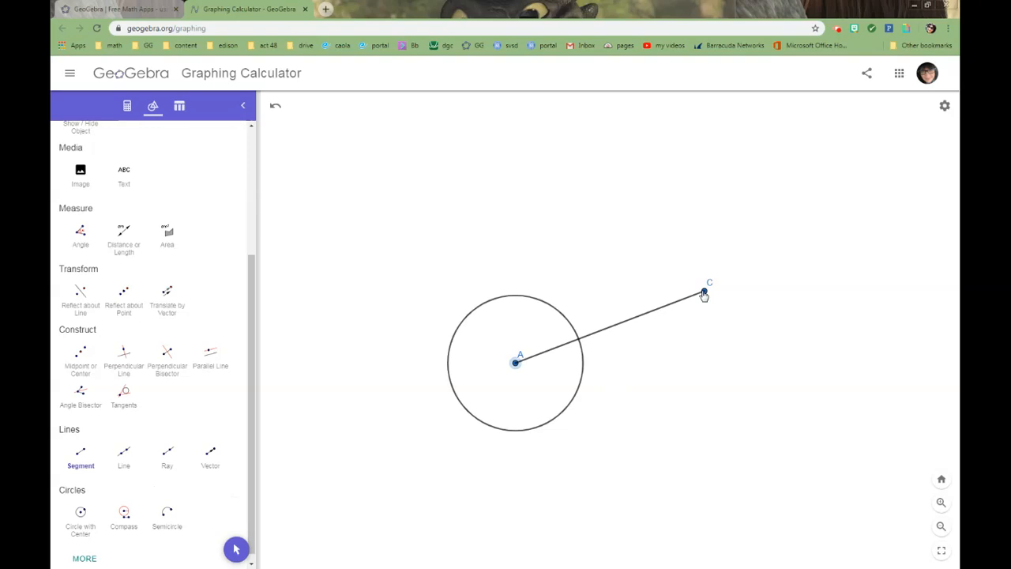
click(704, 292)
click(237, 553)
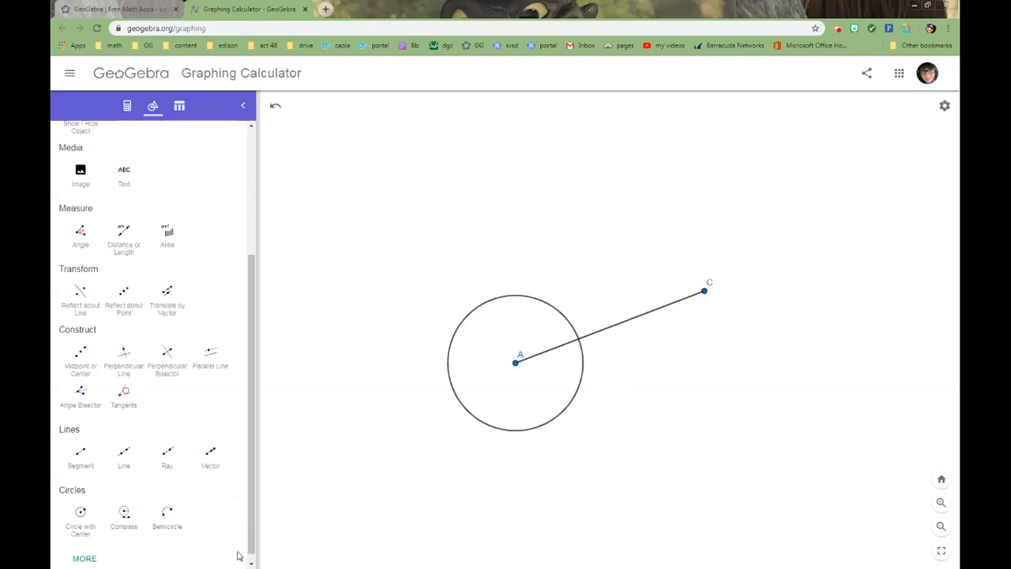
- Recolor the segment from A to C light blue and give it a finely dotted line style
click(640, 321)
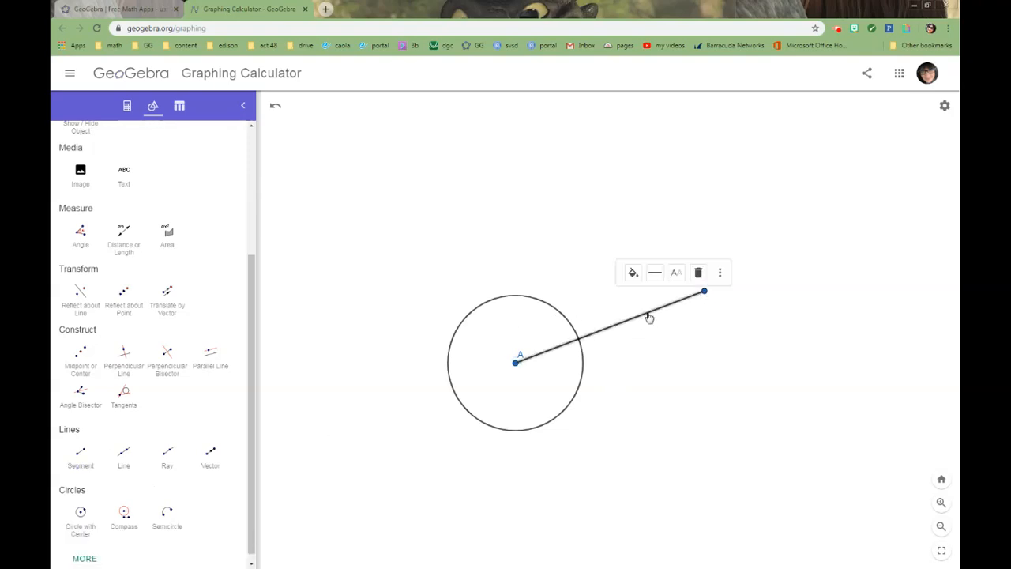
click(632, 273)
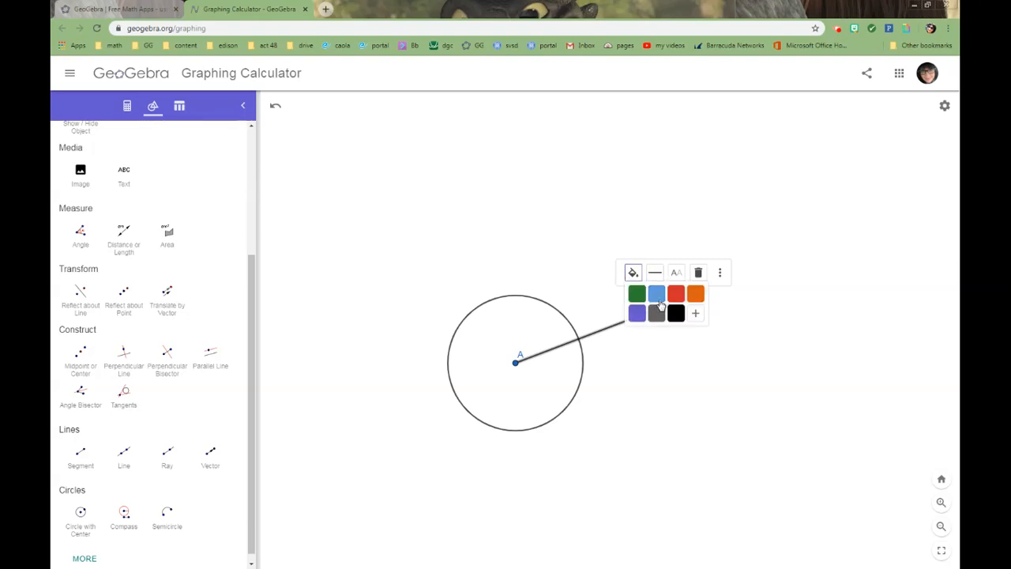
click(656, 294)
click(676, 276)
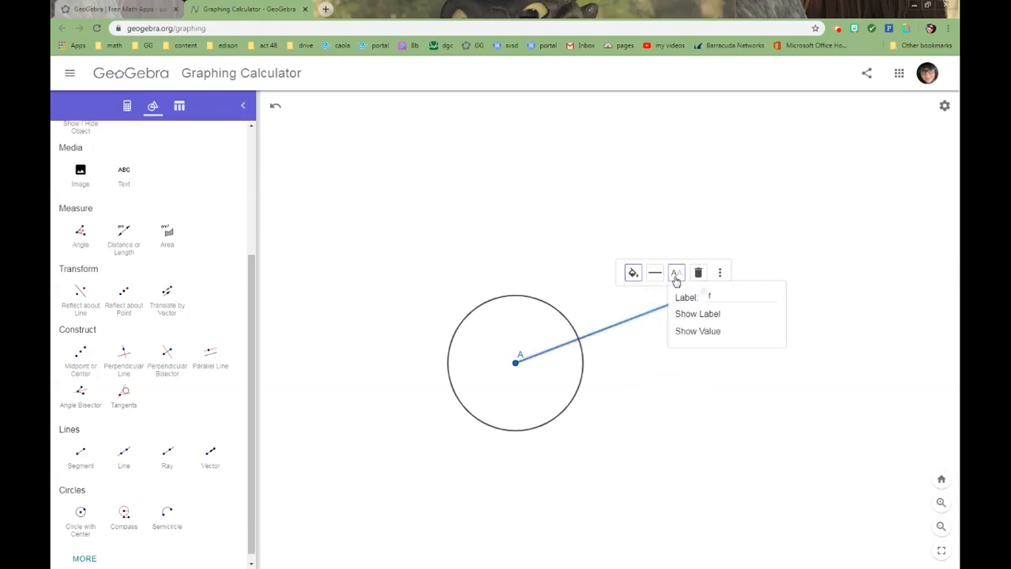
click(655, 274)
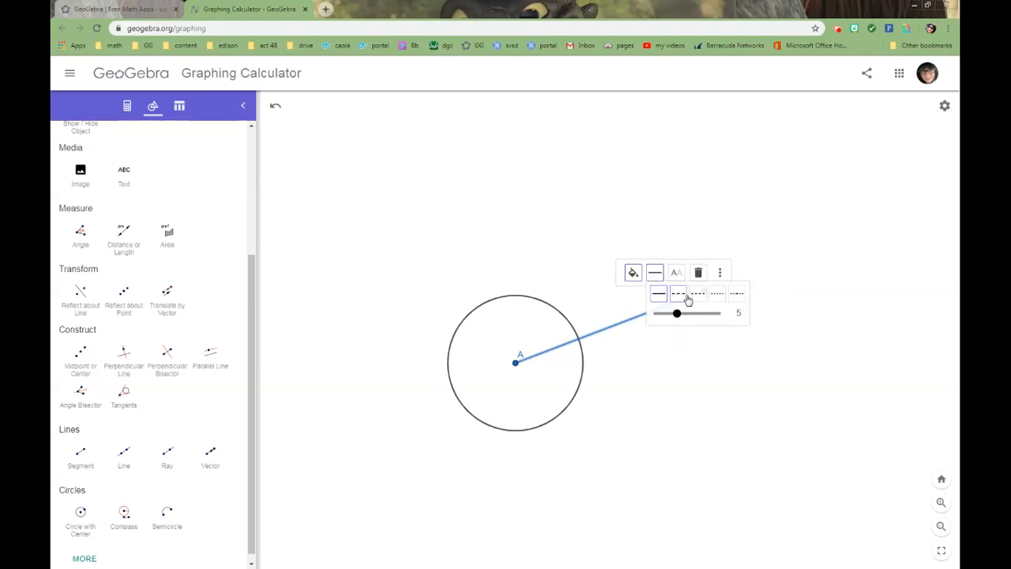
click(717, 293)
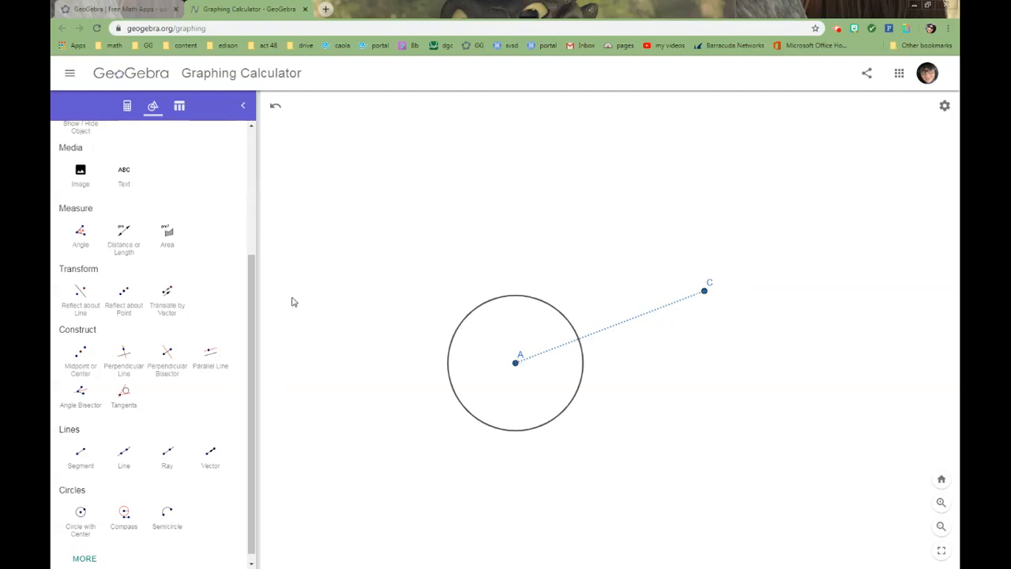
- Construct the midpoint of segment AC and draw a circle centered on that midpoint through point C
click(87, 370)
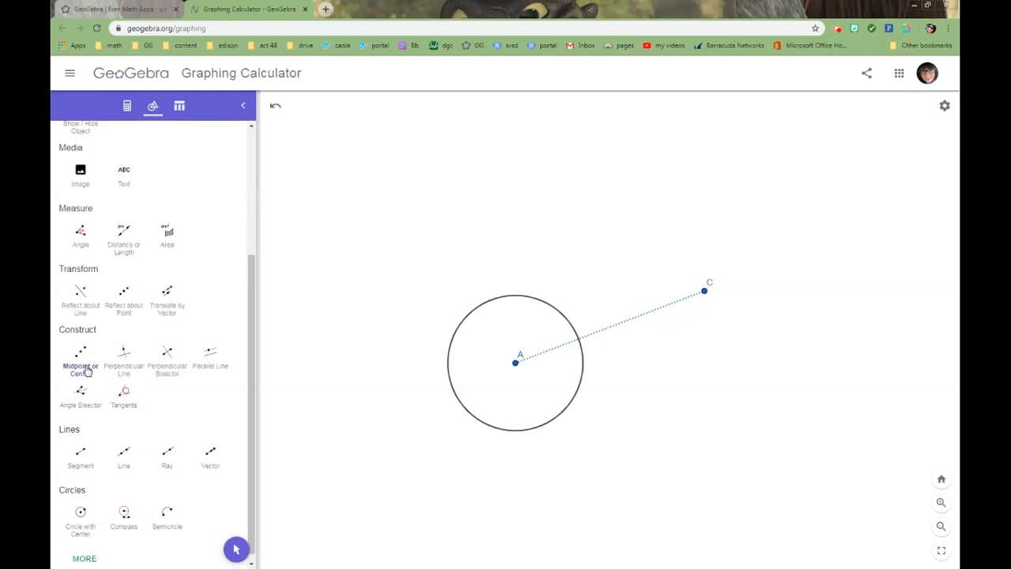
click(626, 327)
click(81, 515)
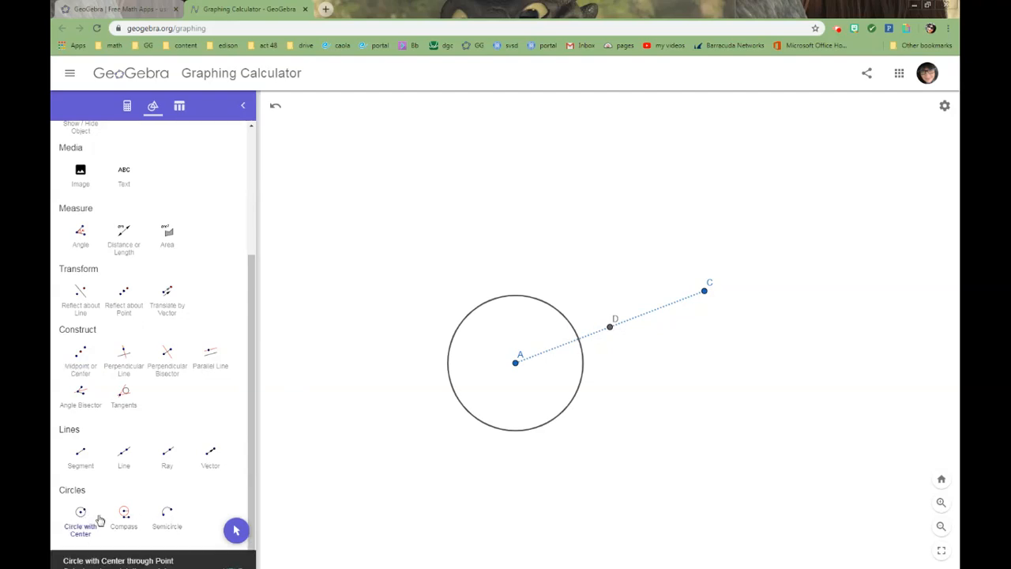
click(610, 327)
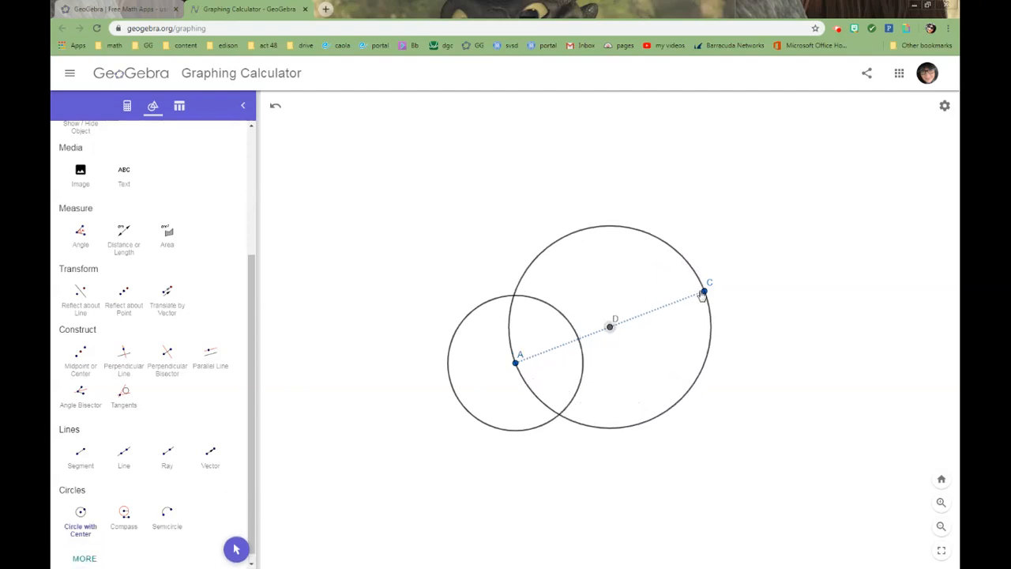
click(703, 293)
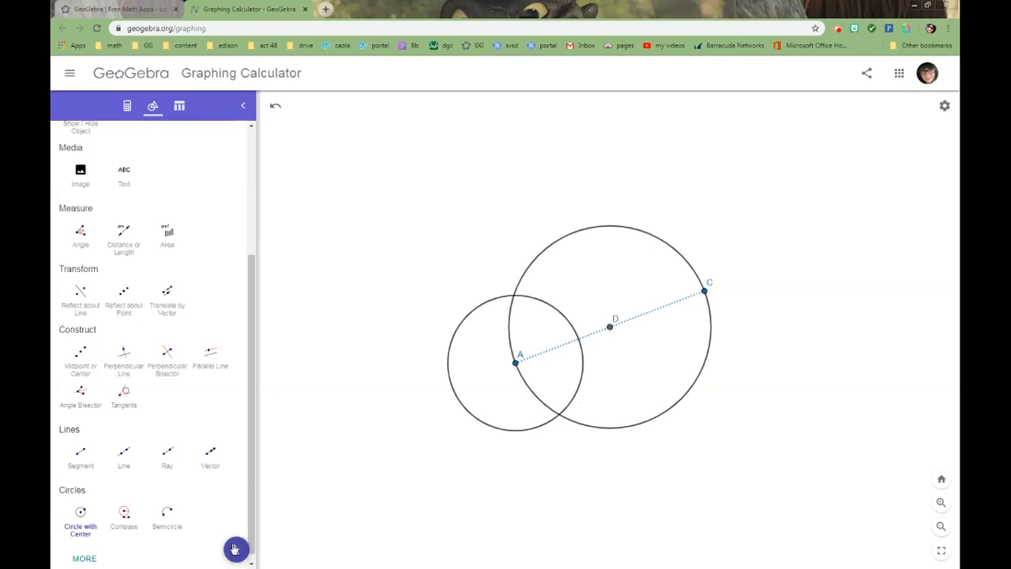
- Recolor the larger circle through A and C blue and give it a finely dotted line style
click(235, 549)
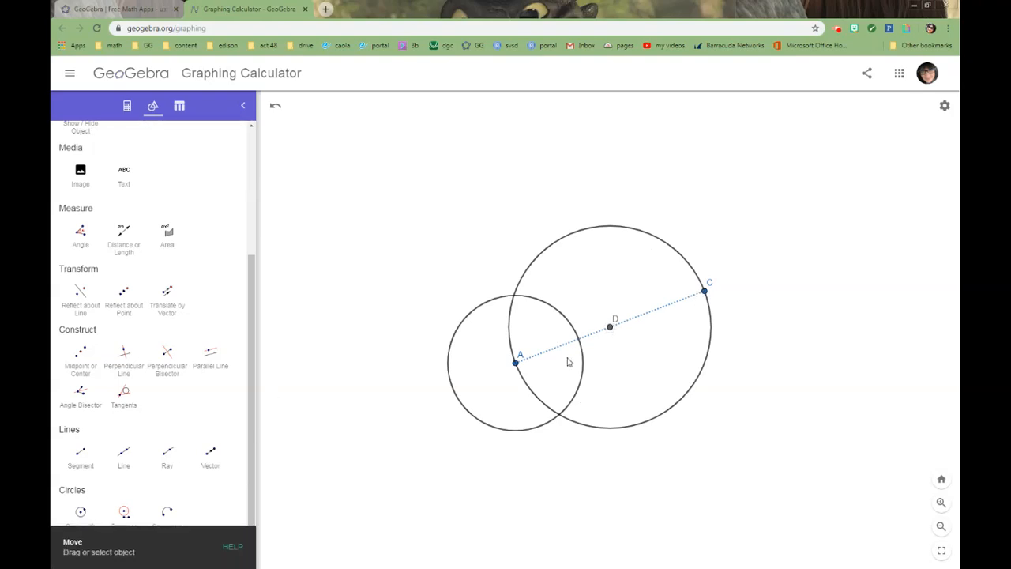
click(601, 231)
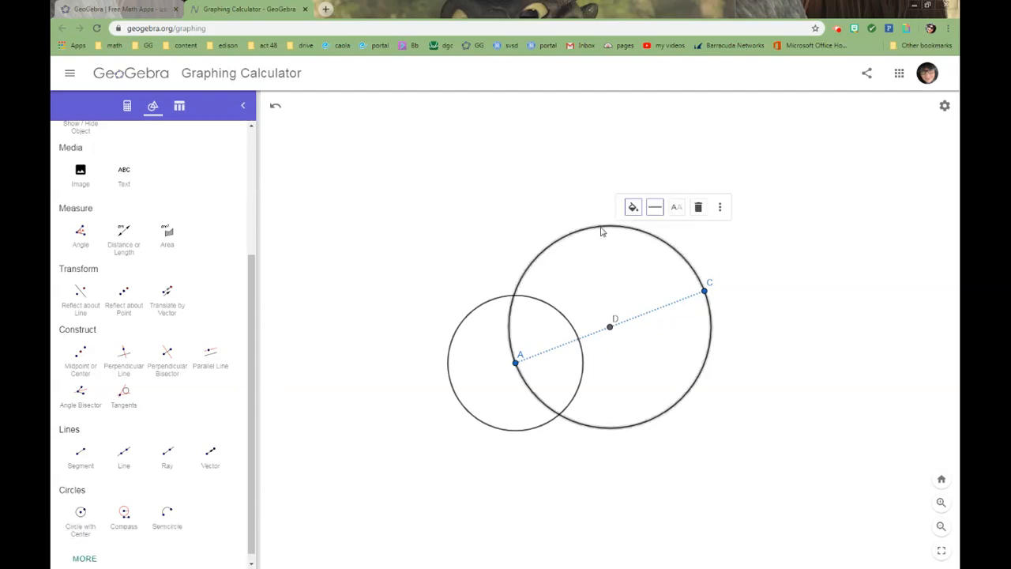
click(632, 207)
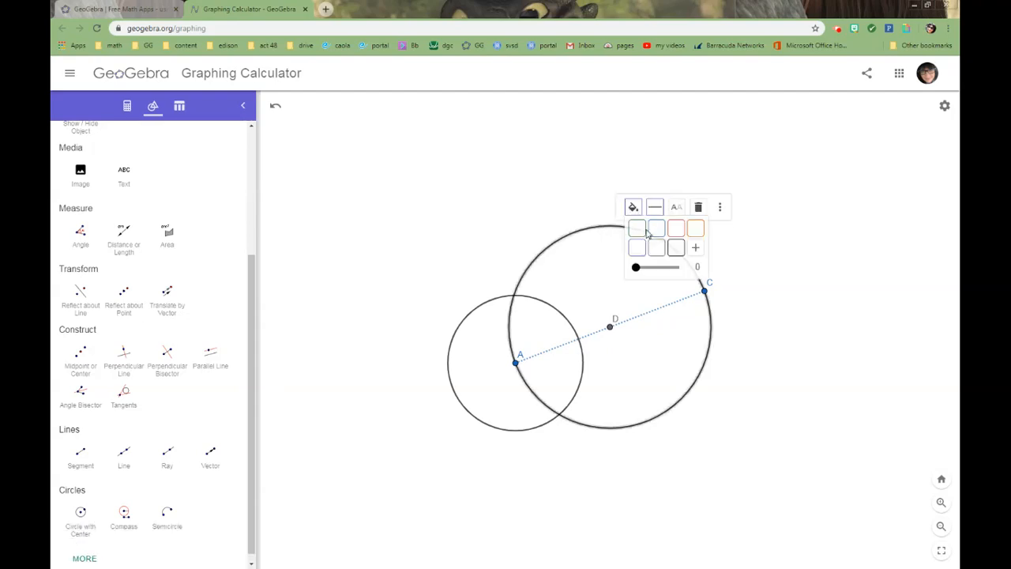
click(658, 230)
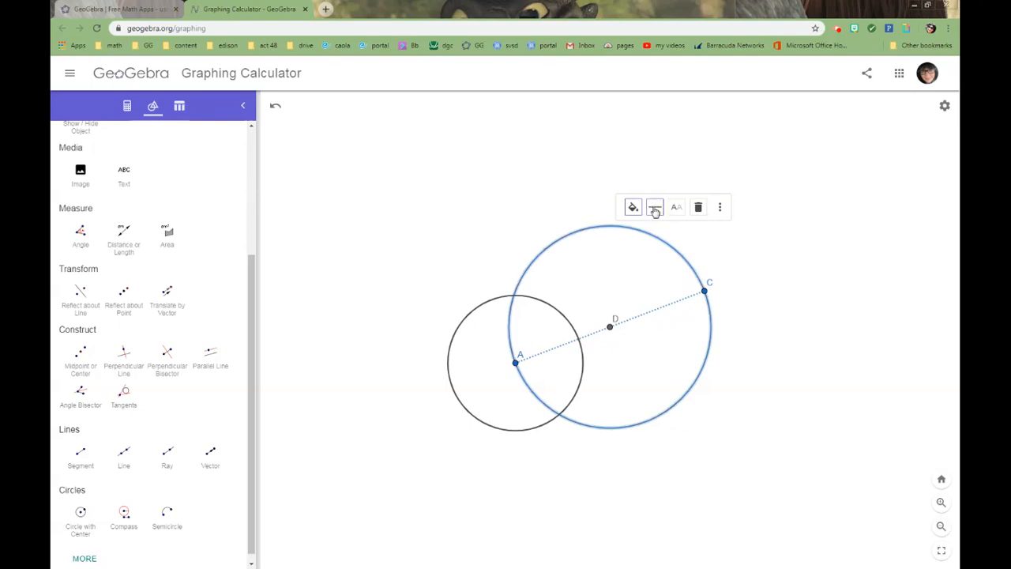
click(654, 208)
click(718, 230)
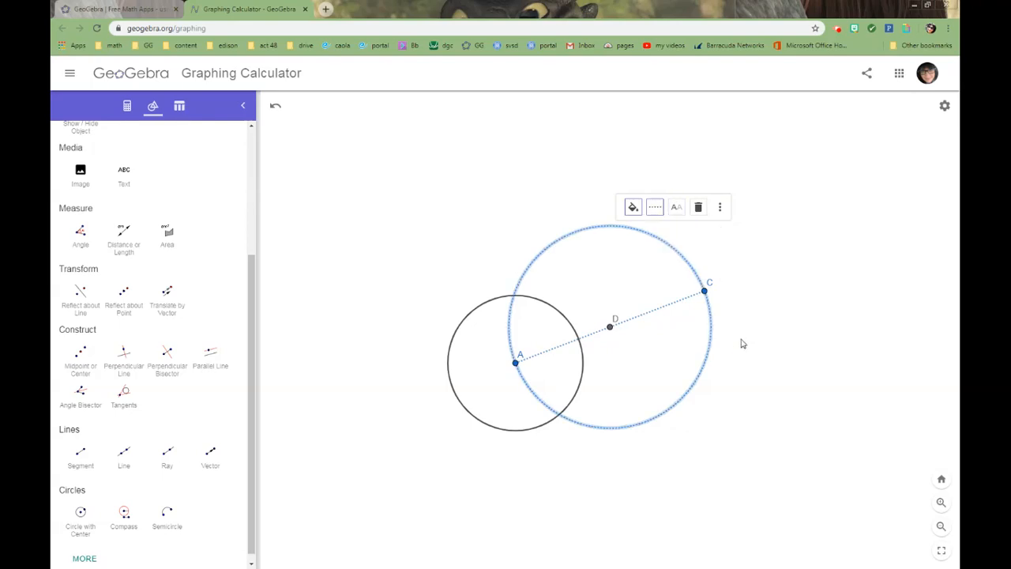
click(740, 343)
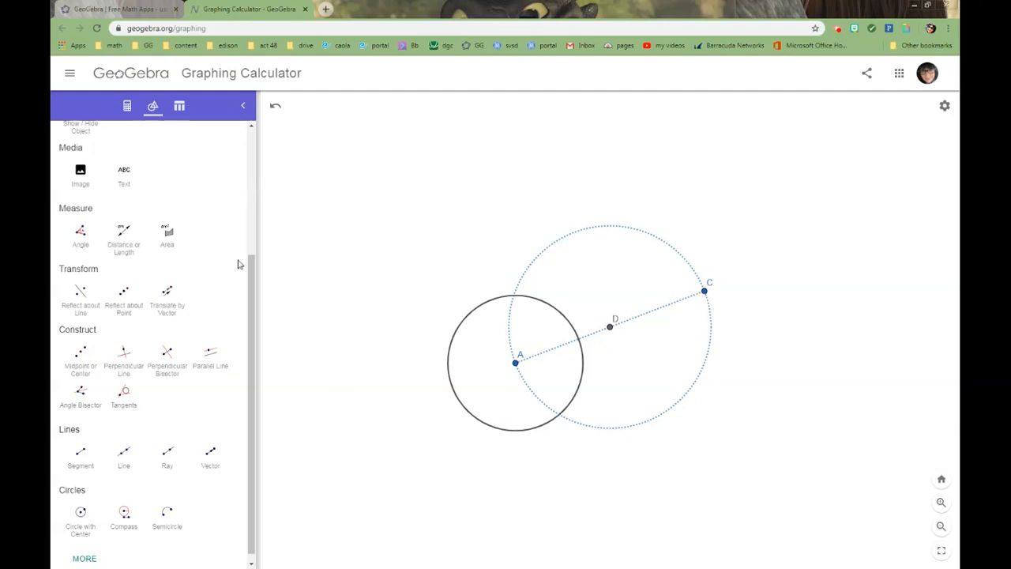
- Mark both intersection points of the solid black circle and the dotted blue circle with the Intersect tool
drag(257, 320, 273, 173)
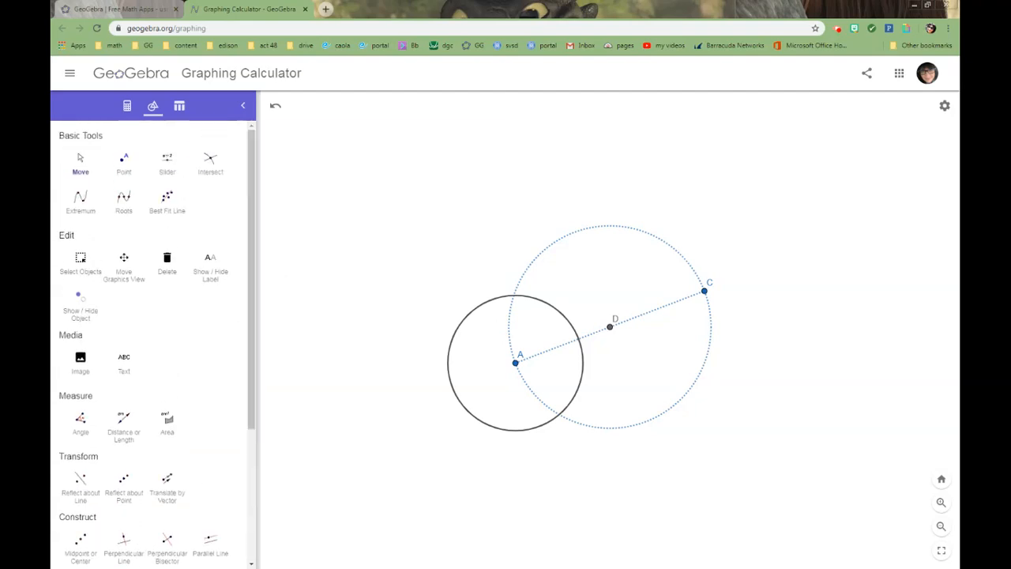
click(215, 171)
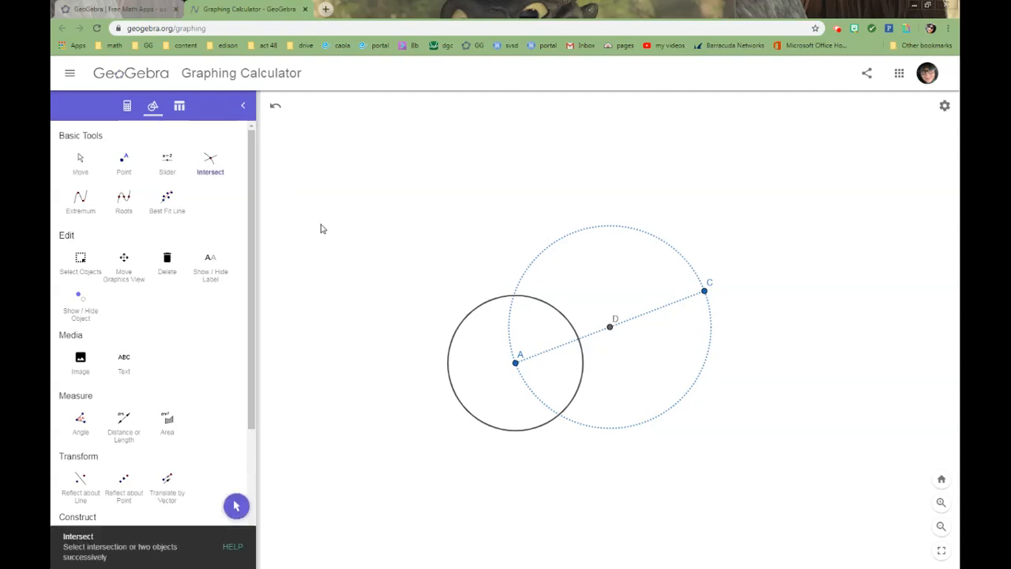
click(484, 306)
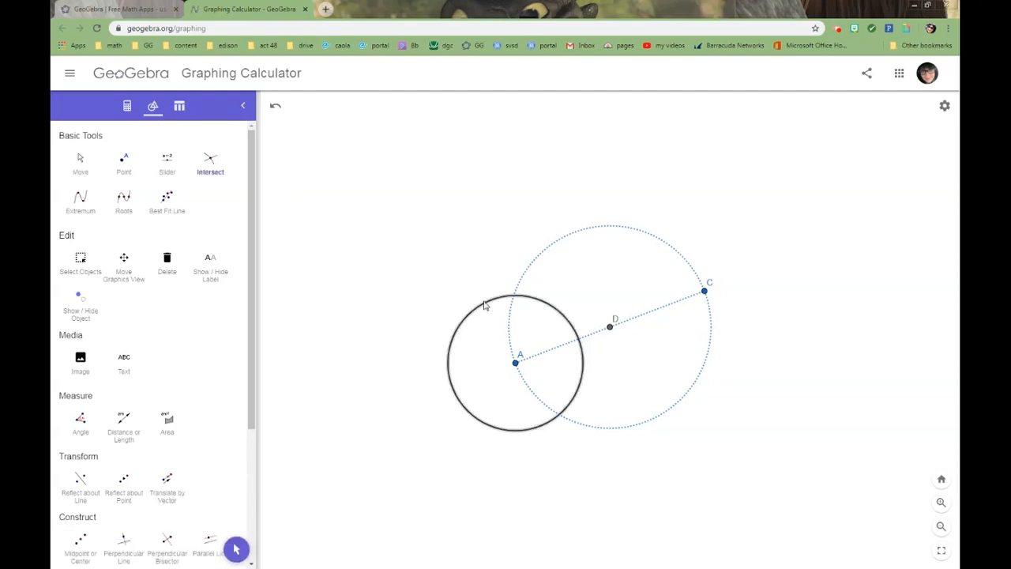
click(546, 254)
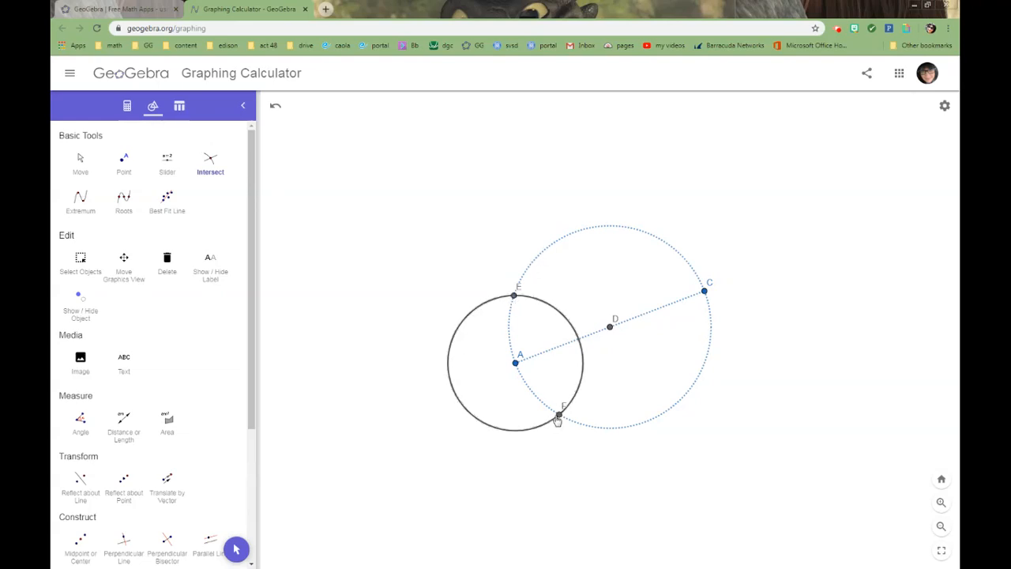
- Draw two rays starting at point C, one through intersection point E and one through intersection point F
drag(253, 421, 253, 537)
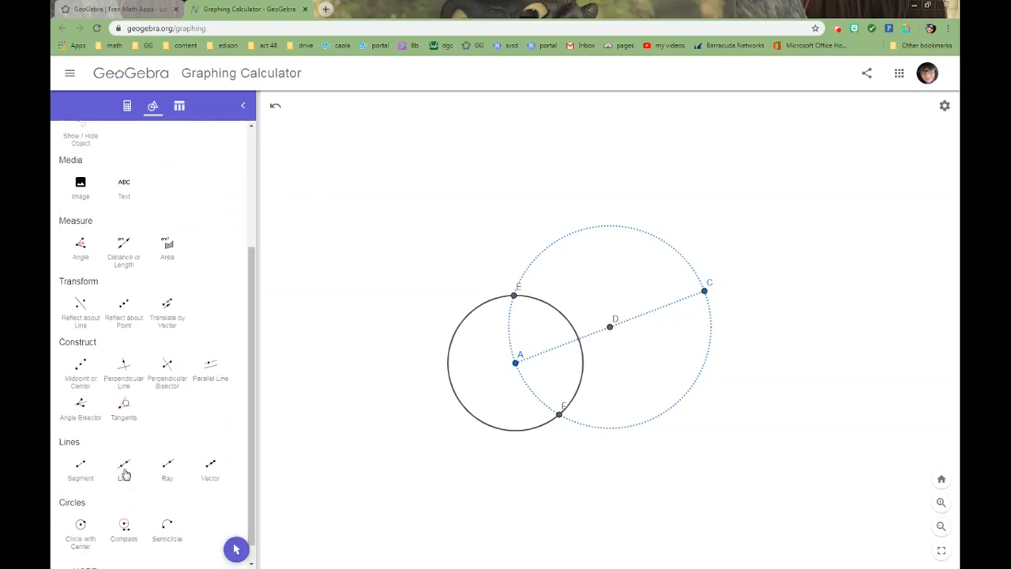
click(169, 468)
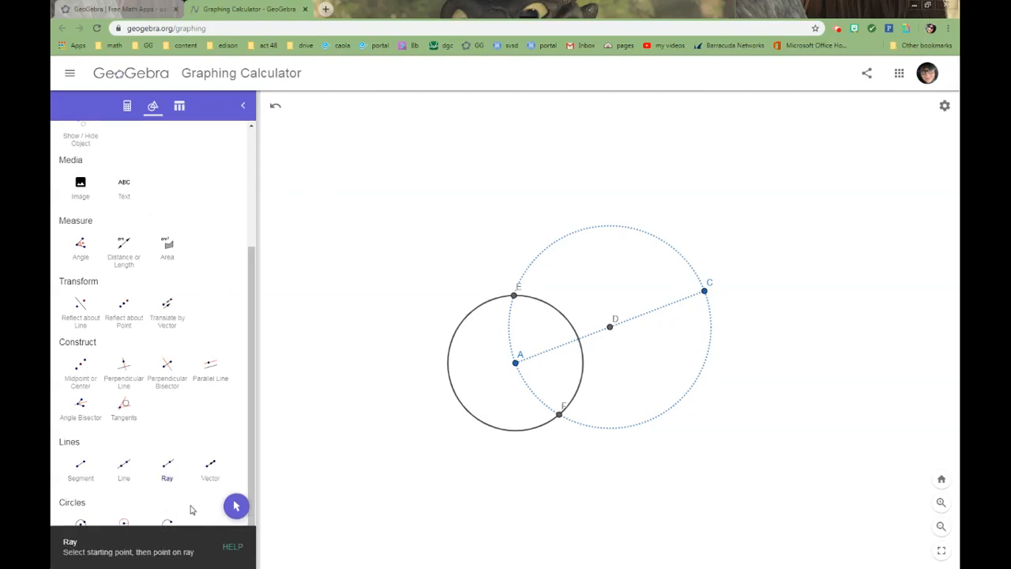
click(704, 292)
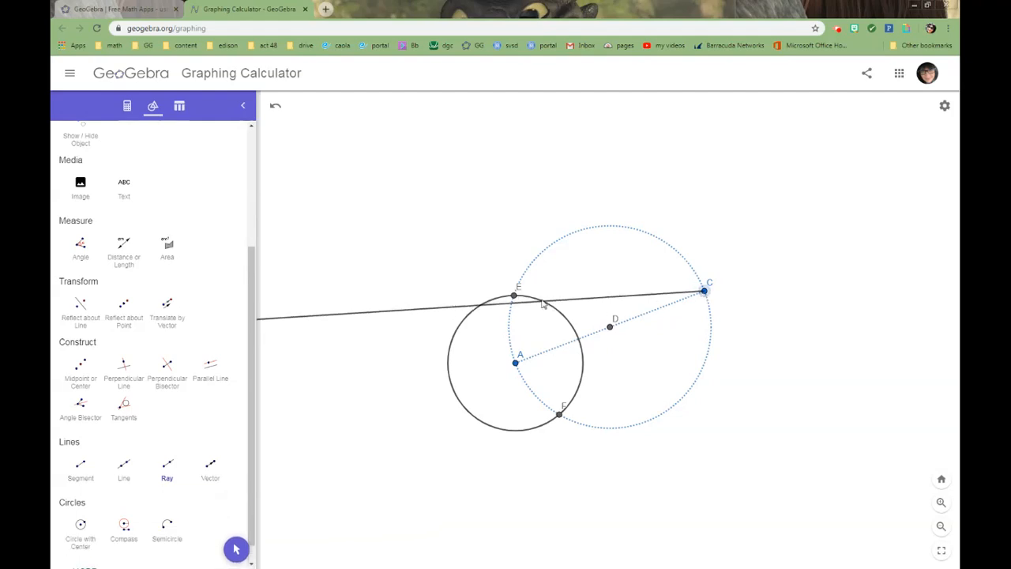
click(514, 297)
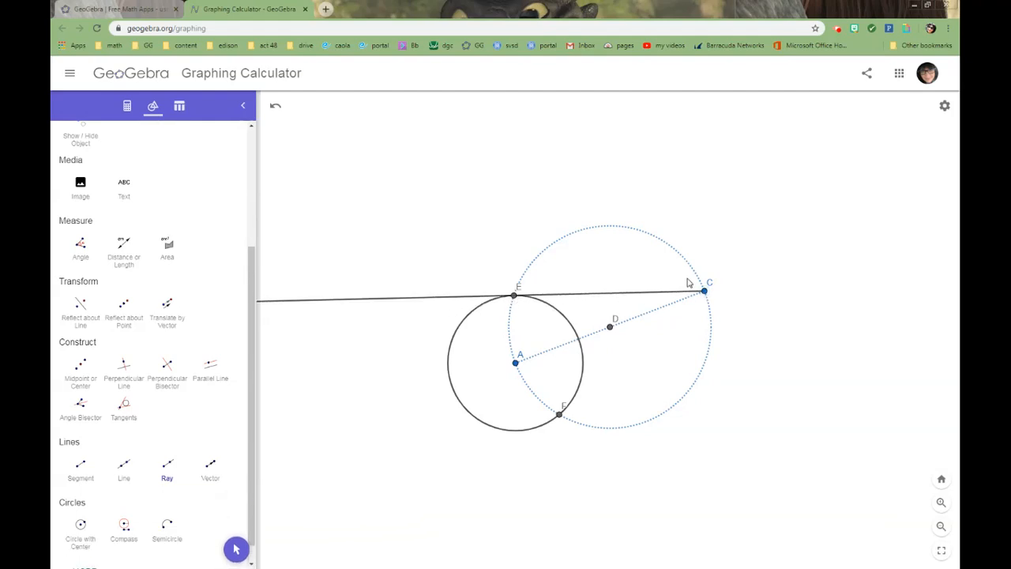
click(704, 291)
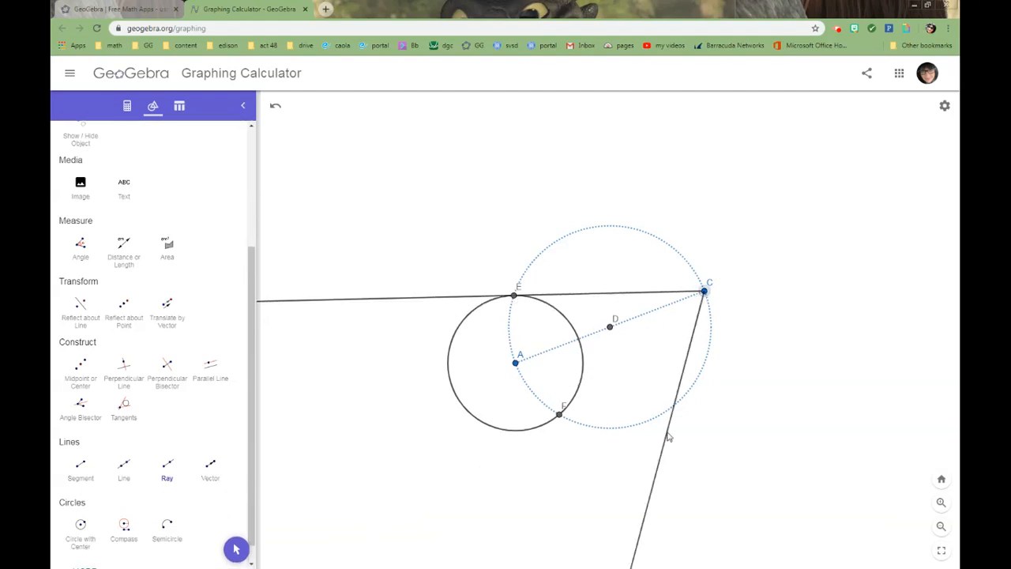
click(559, 419)
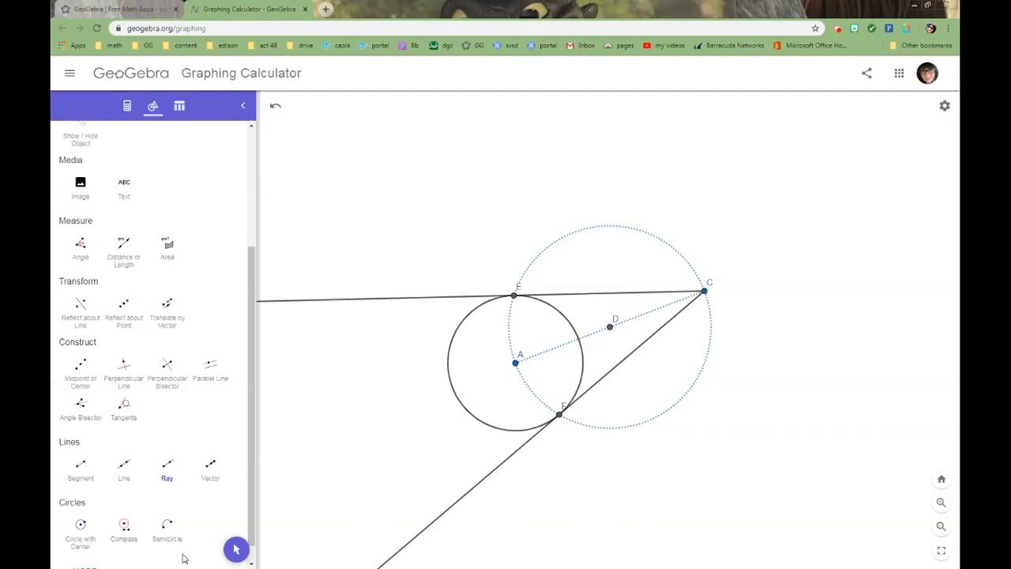
- Recolor both rays from point C red
click(239, 547)
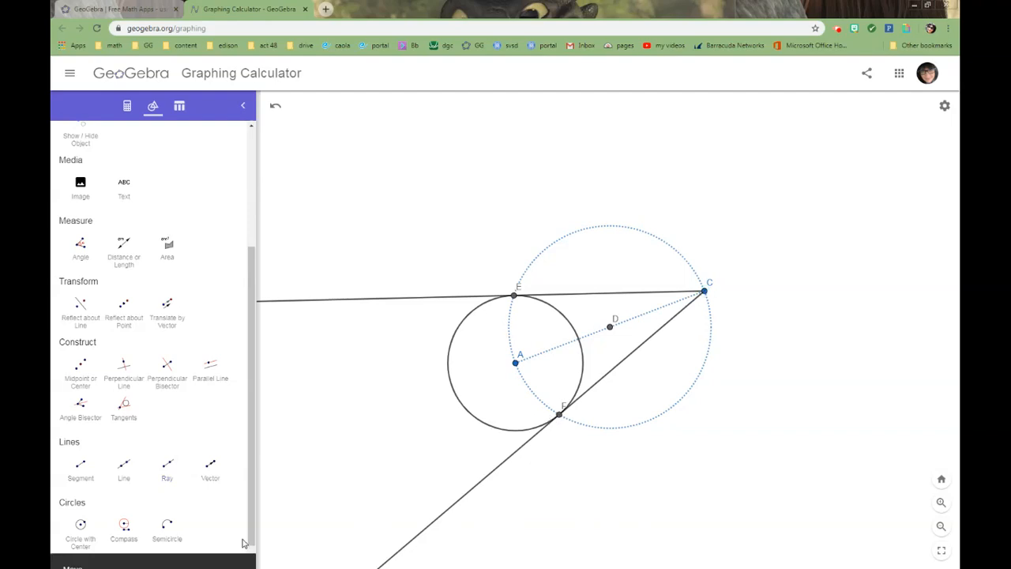
click(429, 299)
click(448, 315)
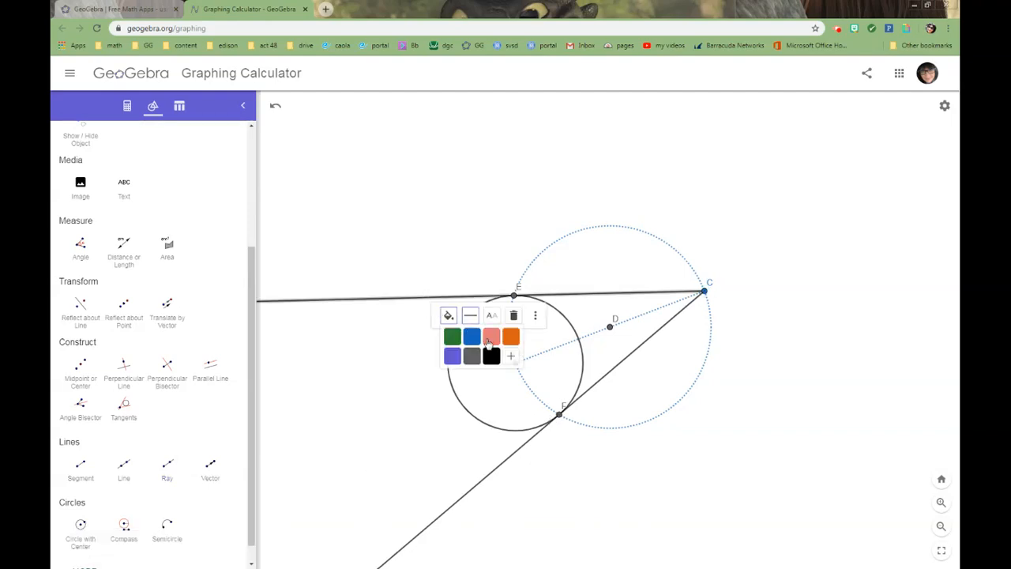
click(492, 337)
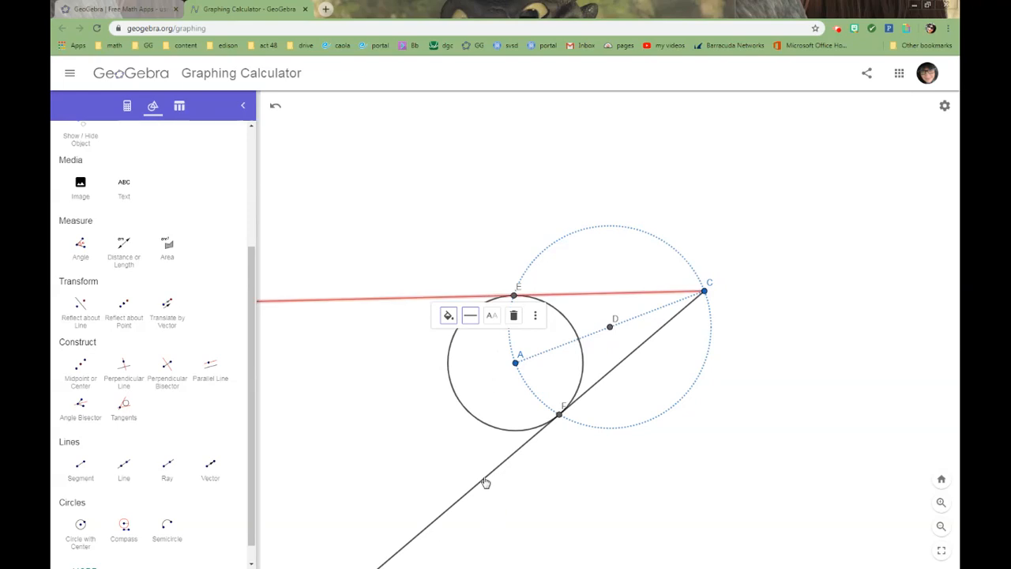
click(484, 482)
click(504, 495)
click(548, 516)
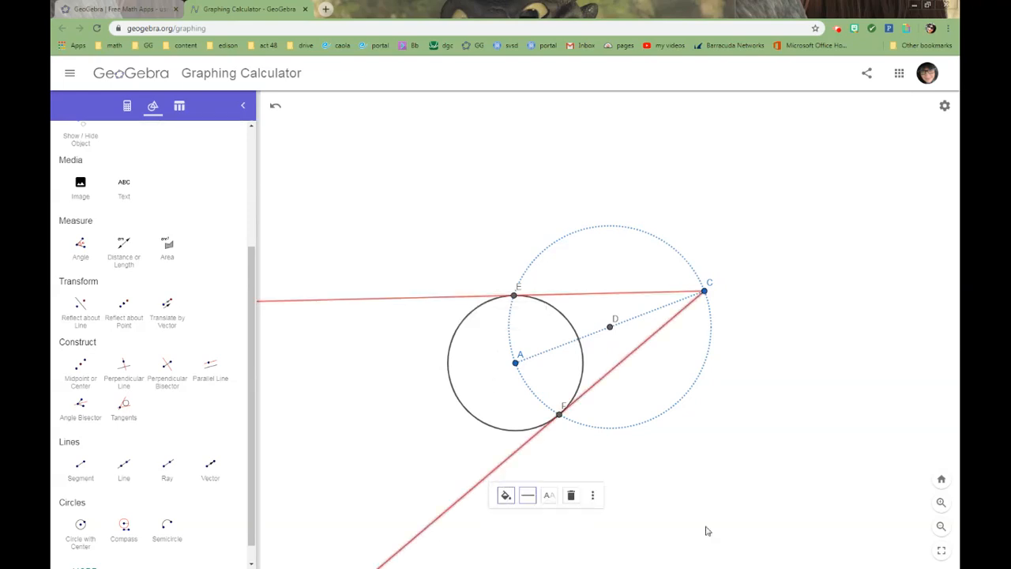
click(794, 526)
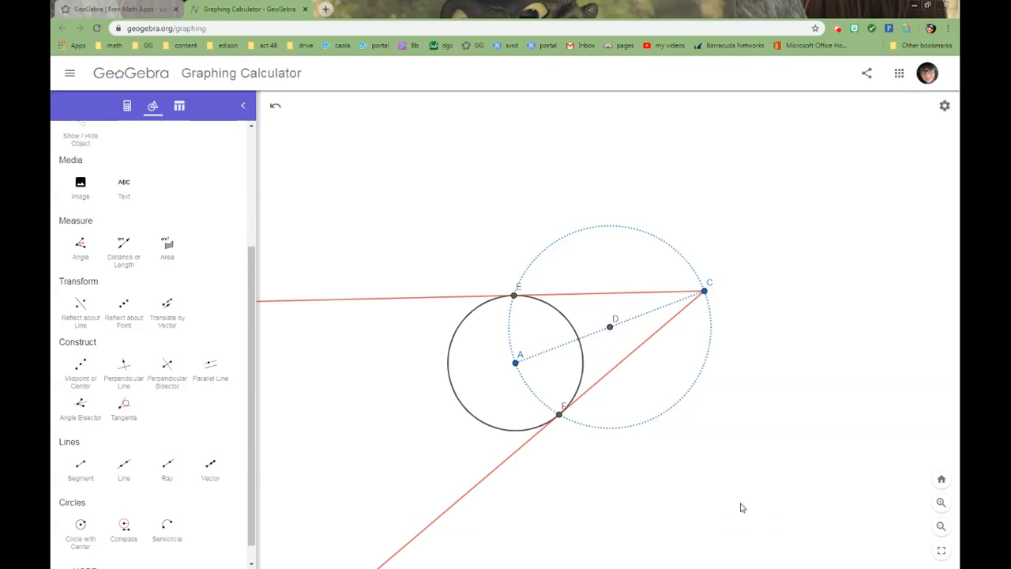